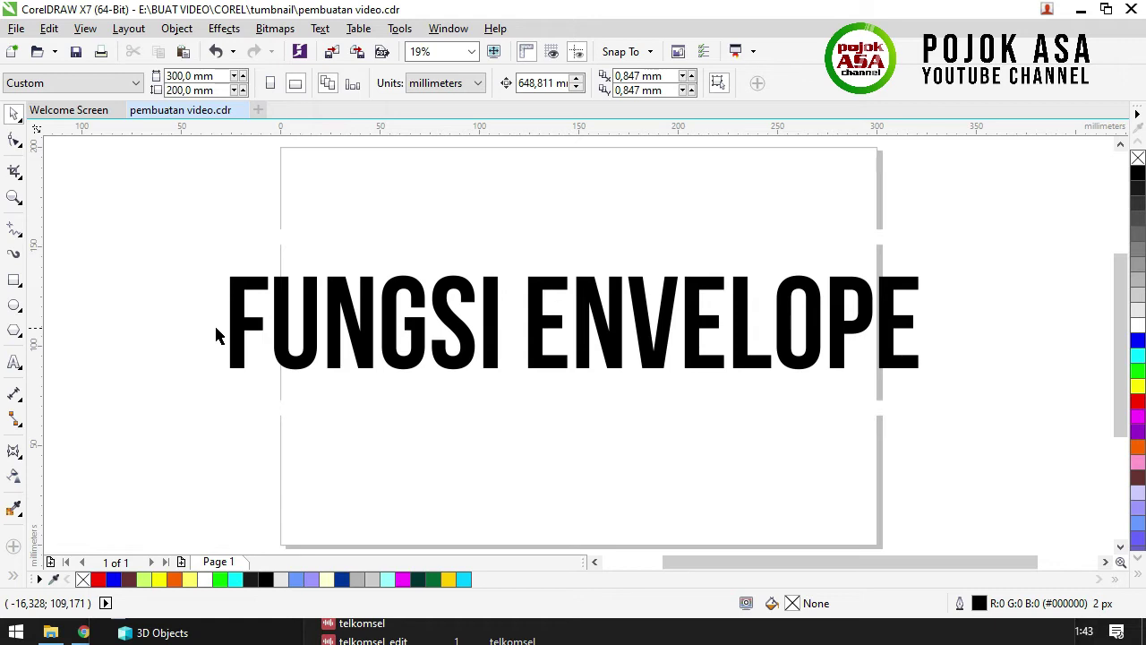
Switch to the browser, look through the uploads on the Pojok Asa Channel page, and return to CorelDRAW
{"action": "key", "text": "alt+Tab"}
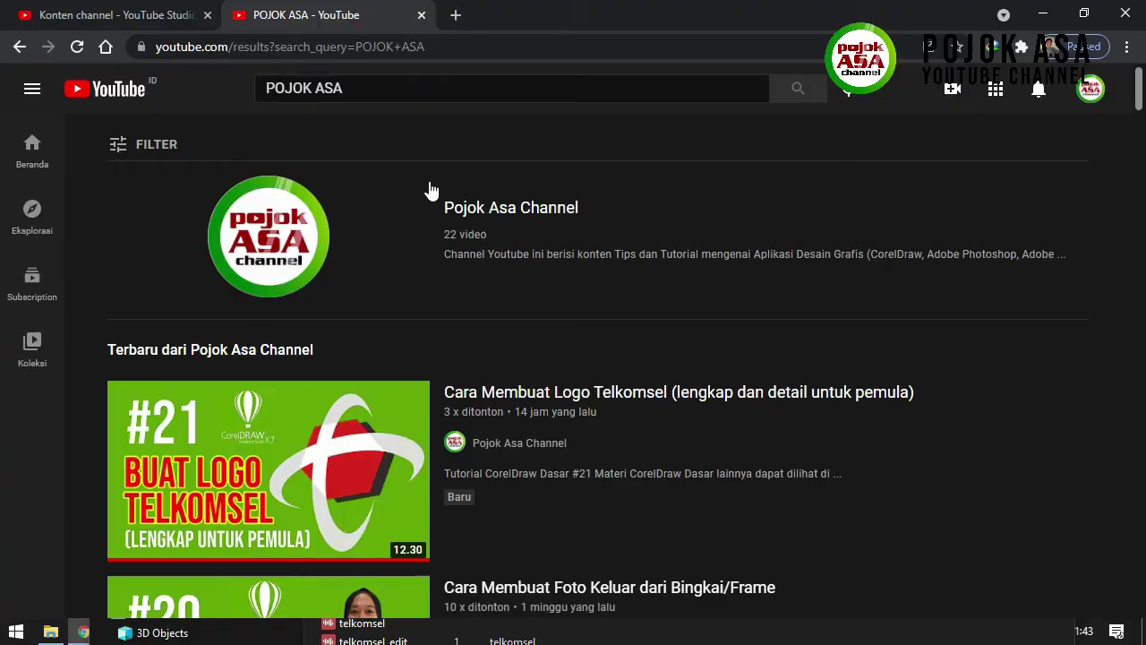
{"action": "left_click", "coordinate": [468, 208]}
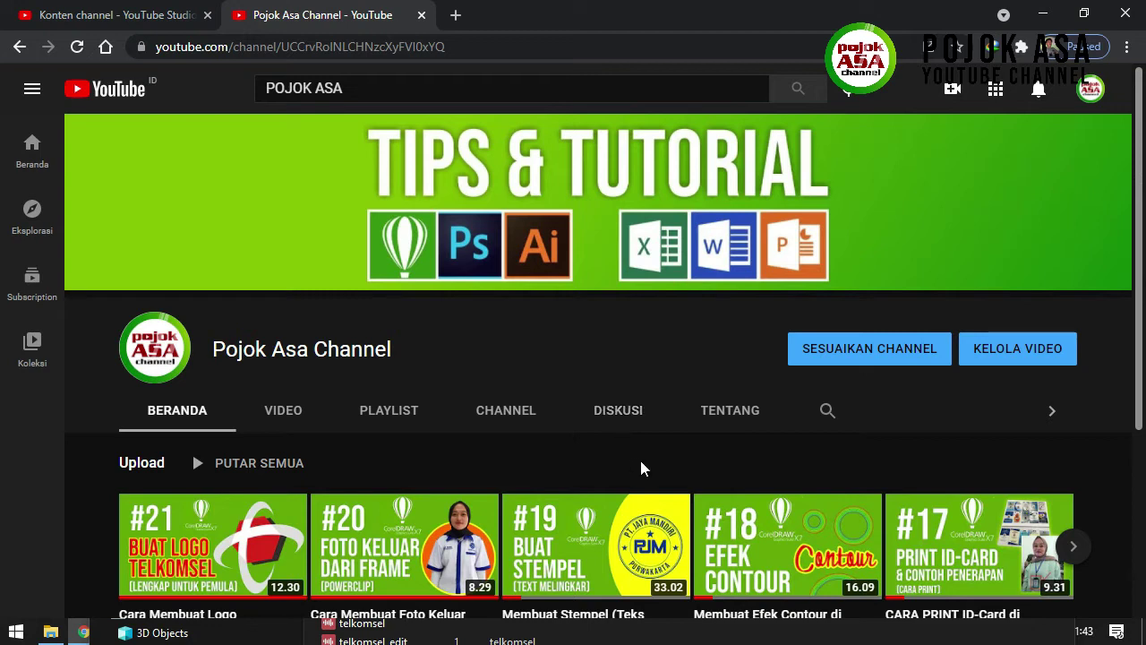
{"action": "scroll", "coordinate": [469, 422], "scroll_direction": "down", "scroll_amount": 1}
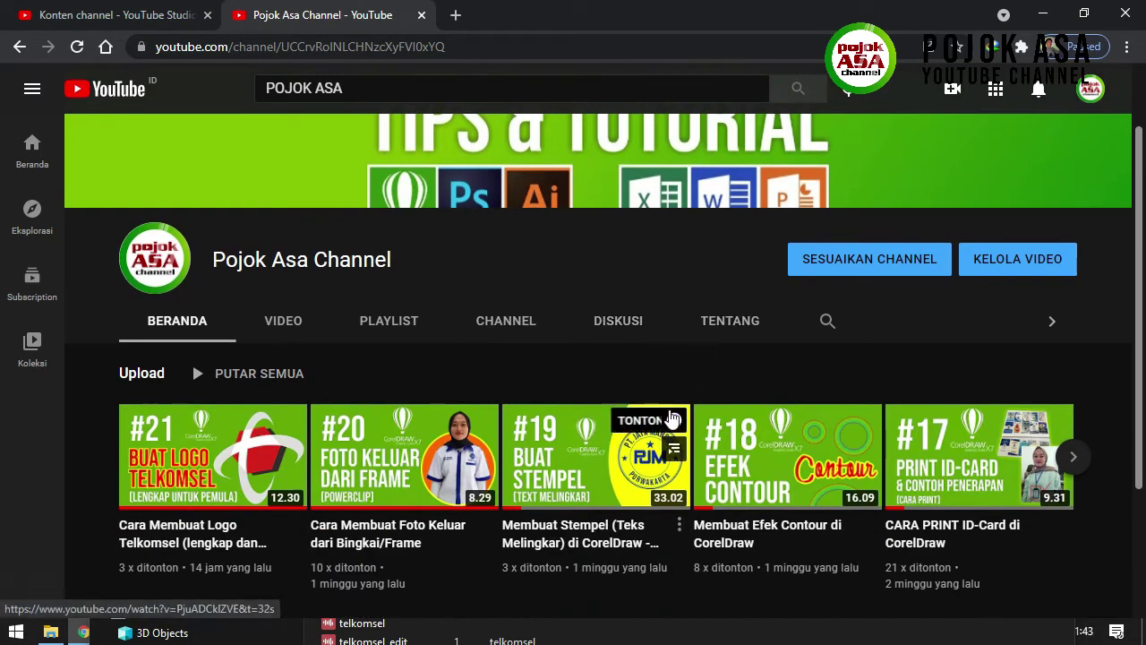
{"action": "scroll", "coordinate": [658, 430], "scroll_direction": "down", "scroll_amount": 2}
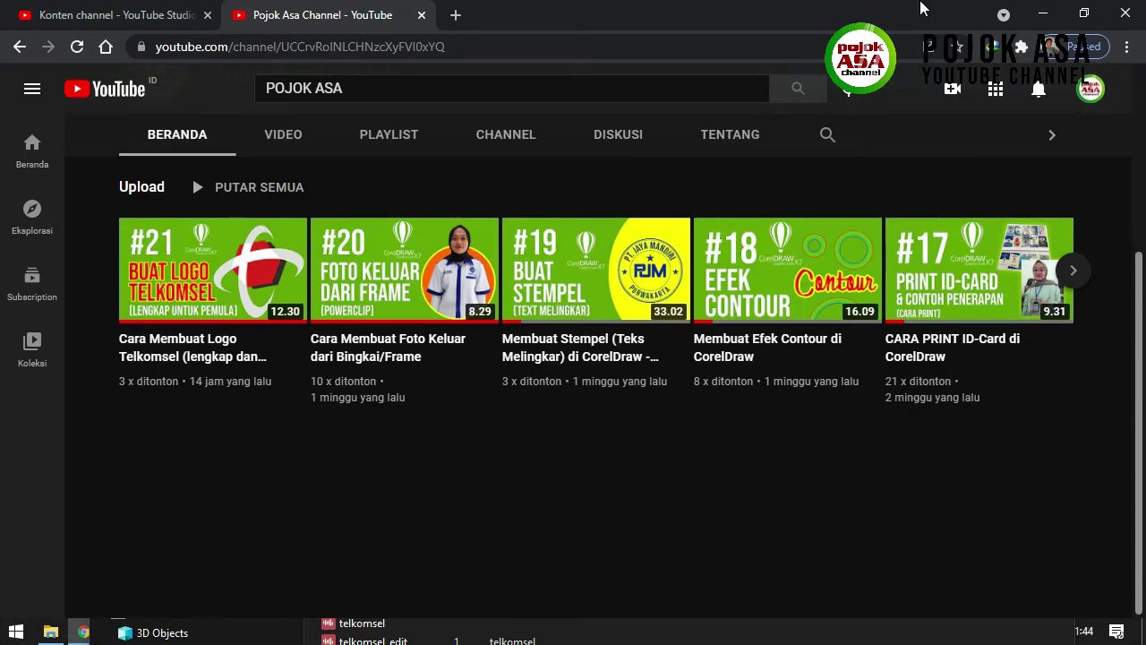
{"action": "left_click", "coordinate": [1045, 14]}
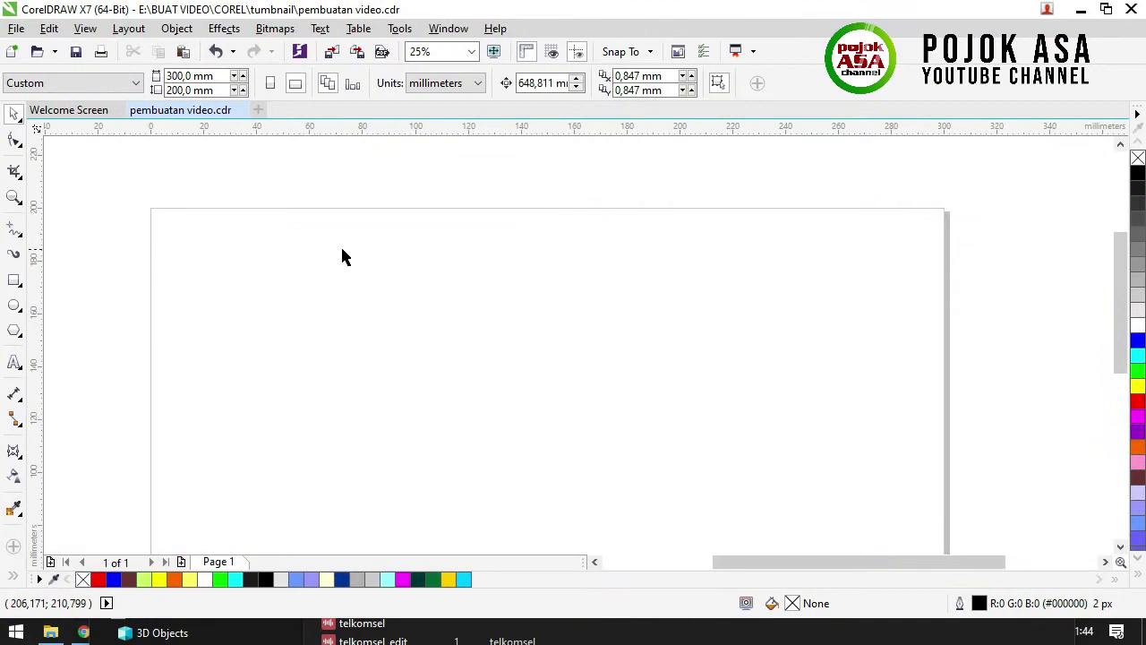
Add the artistic text "ENVELOPE" in the upper-left part of the page
{"action": "left_click_drag", "start_coordinate": [1123, 339], "coordinate": [1123, 347]}
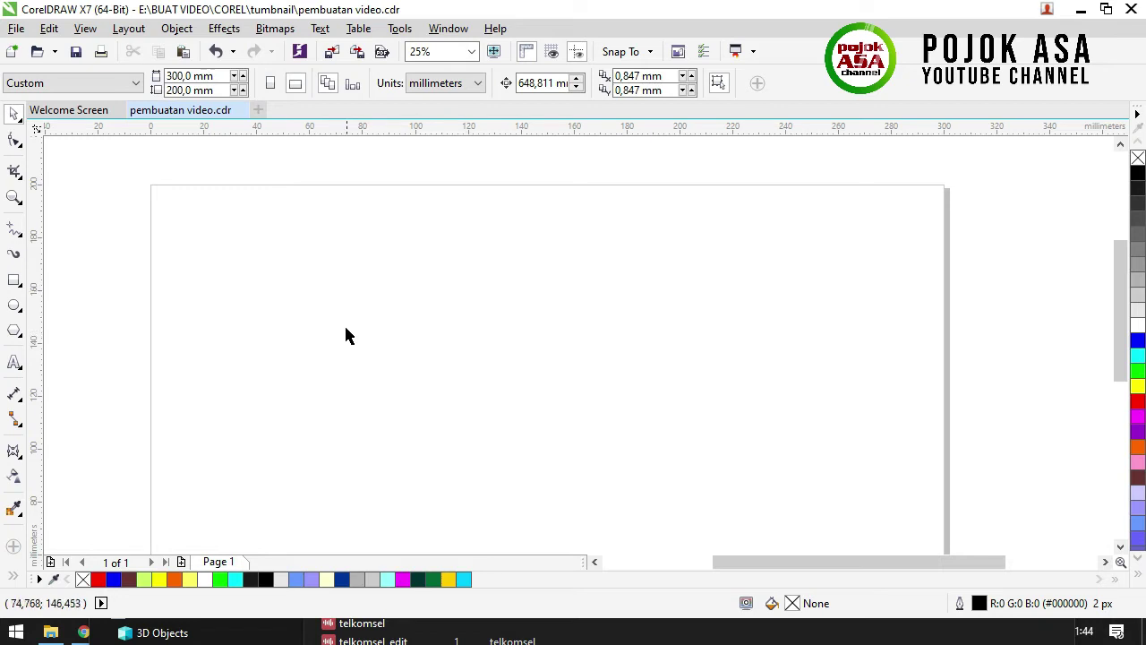
{"action": "left_click", "coordinate": [14, 361]}
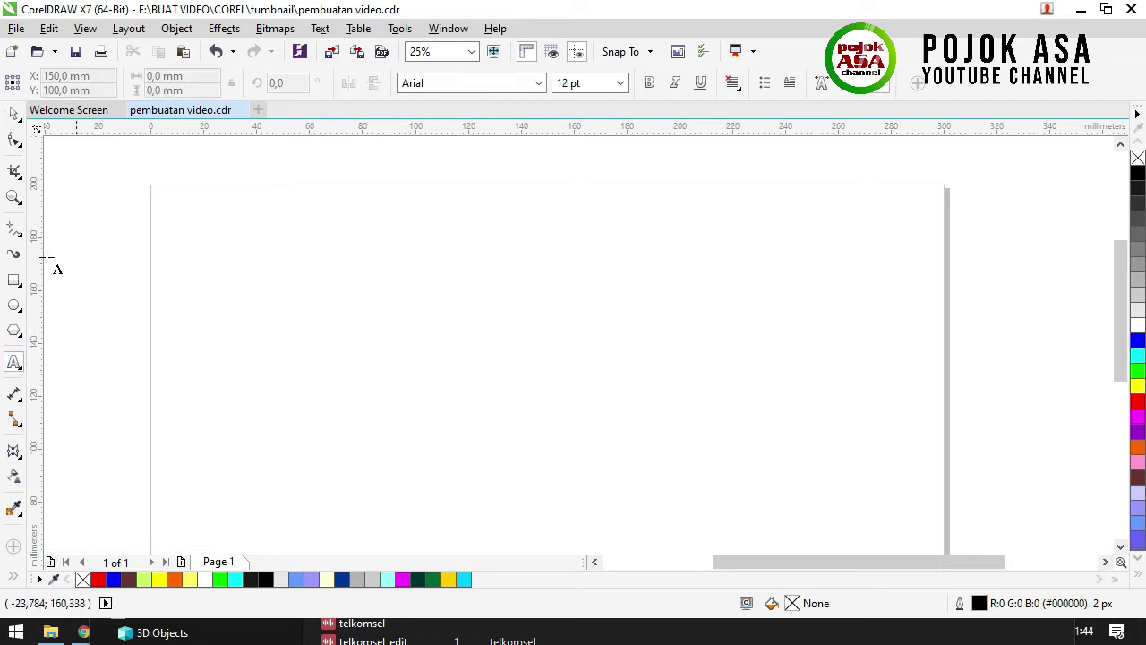
{"action": "left_click", "coordinate": [16, 114]}
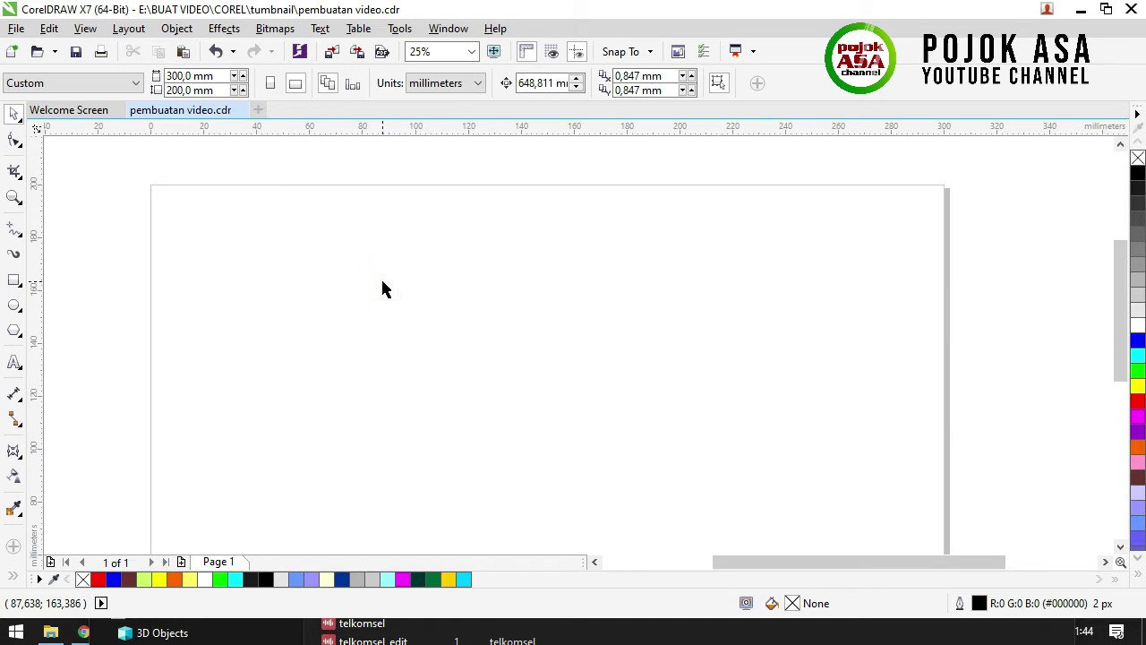
{"action": "left_click", "coordinate": [18, 362]}
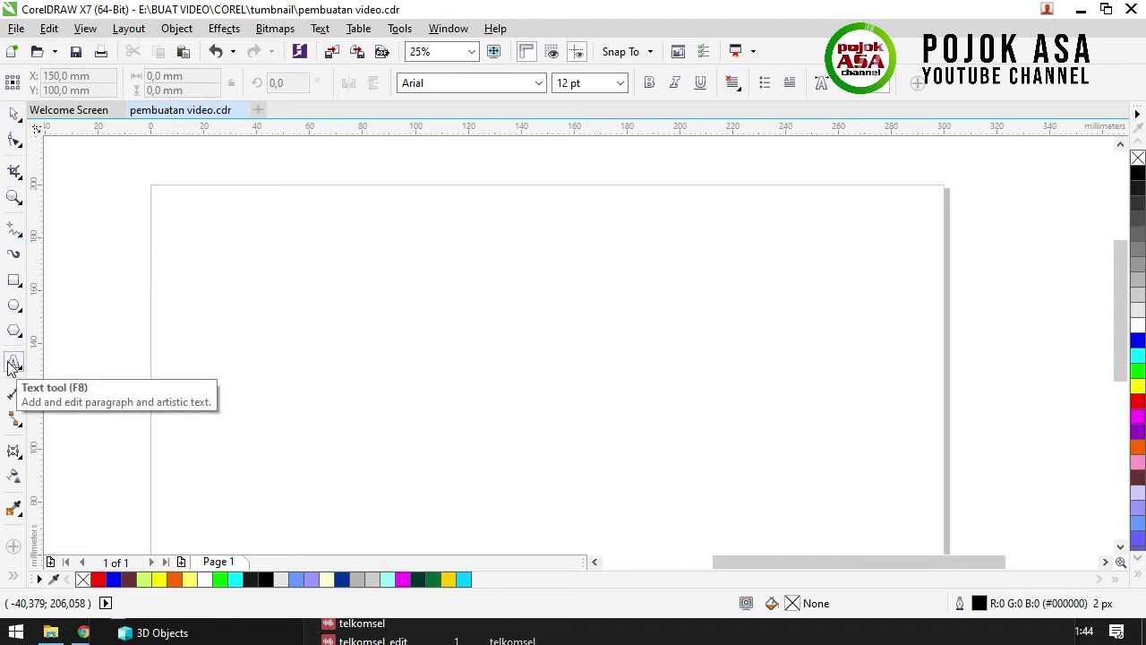
{"action": "left_click", "coordinate": [298, 289]}
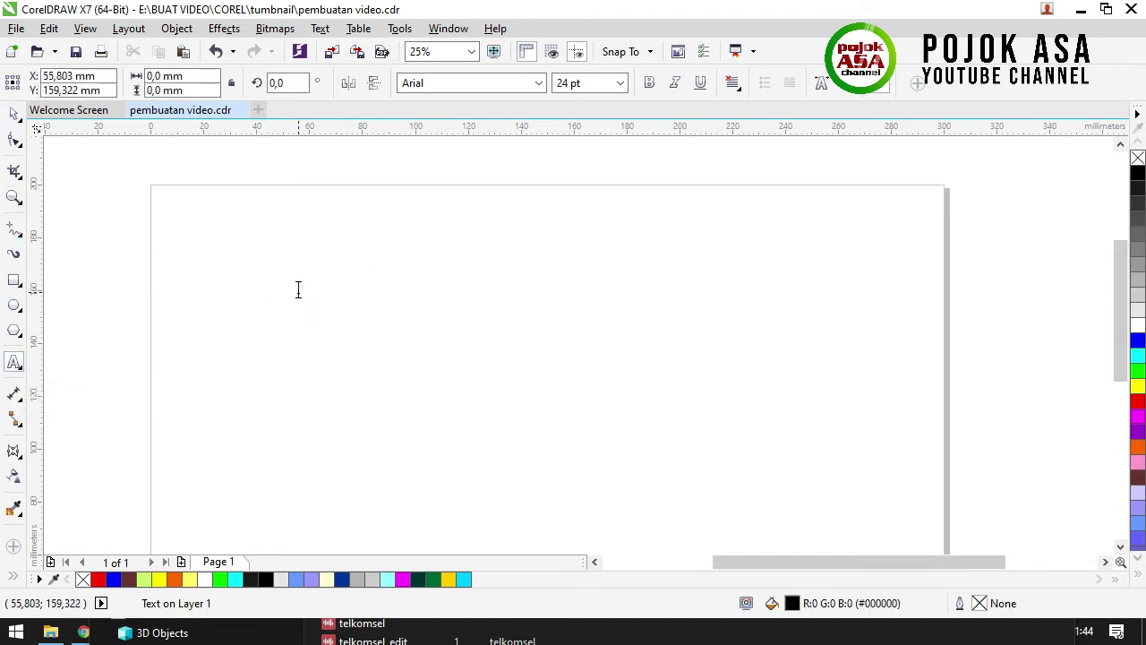
{"action": "type", "text": "ENVELOPE"}
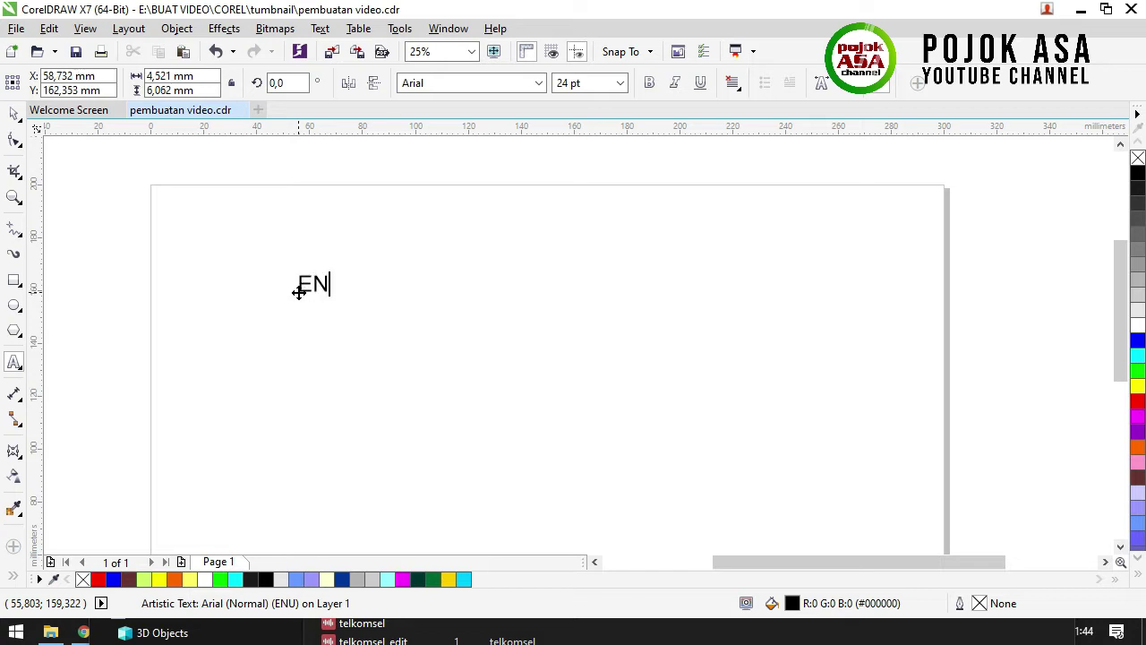
Enlarge the ENVELOPE text to about 135 mm wide and move it closer to the page's upper-left corner
{"action": "left_click", "coordinate": [13, 113]}
{"action": "left_click_drag", "start_coordinate": [425, 298], "coordinate": [665, 471]}
{"action": "left_click_drag", "start_coordinate": [538, 283], "coordinate": [455, 265]}
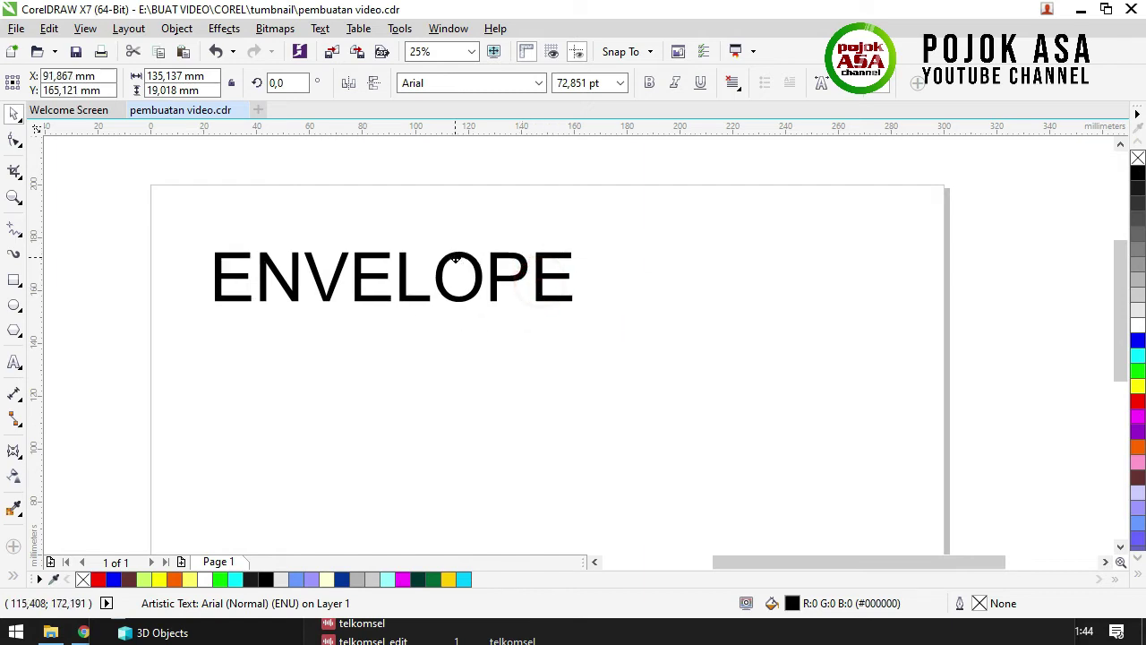
Make the ENVELOPE text bold, enlarge it to about 147 mm wide and position it slightly lower on the page
{"action": "left_click", "coordinate": [647, 82]}
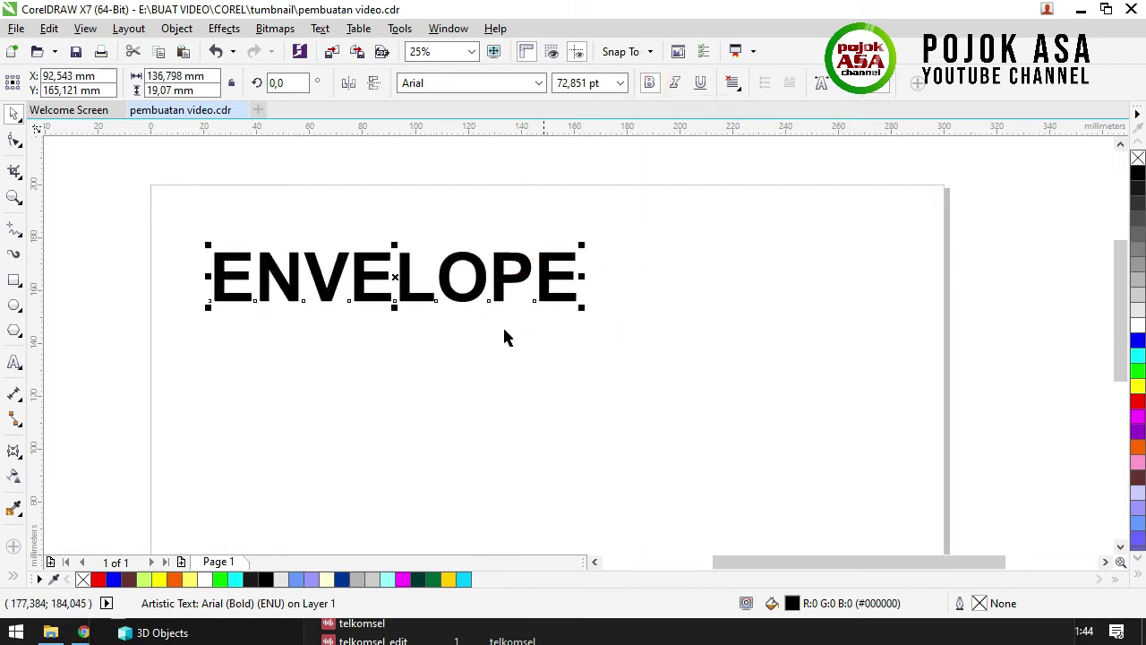
{"action": "left_click_drag", "start_coordinate": [527, 256], "coordinate": [502, 277]}
{"action": "left_click_drag", "start_coordinate": [555, 329], "coordinate": [583, 332]}
{"action": "left_click_drag", "start_coordinate": [501, 292], "coordinate": [525, 290]}
{"action": "left_click", "coordinate": [624, 352]}
{"action": "left_click", "coordinate": [535, 304]}
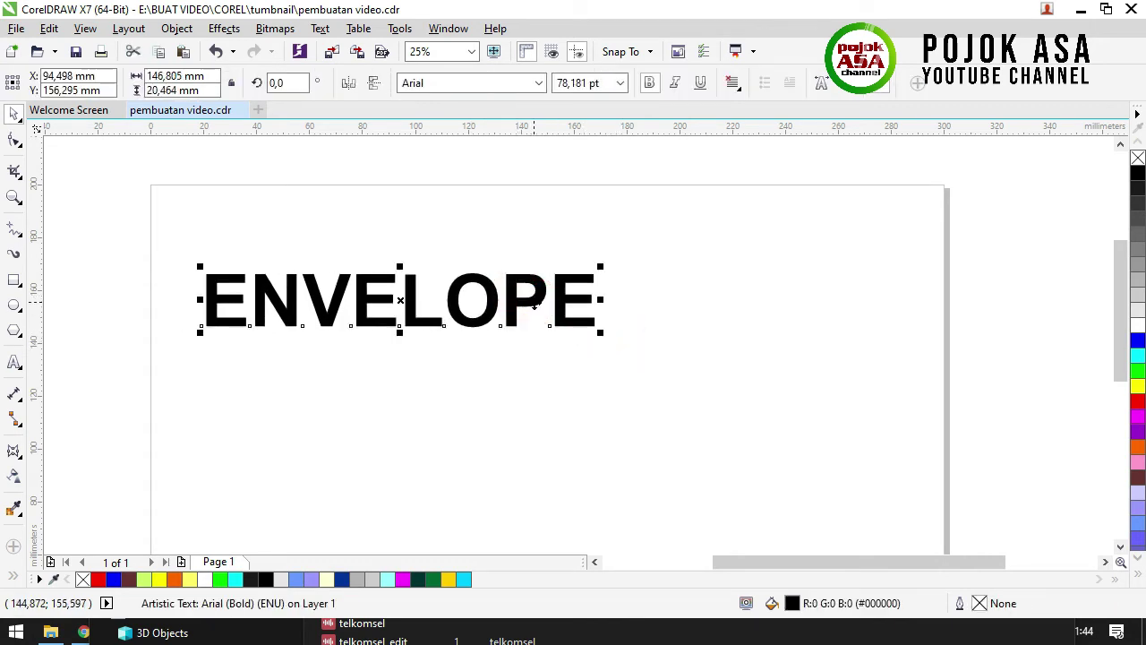
Open the Envelope effect settings and add a new Straight Line envelope to the ENVELOPE text
{"action": "left_click", "coordinate": [234, 30]}
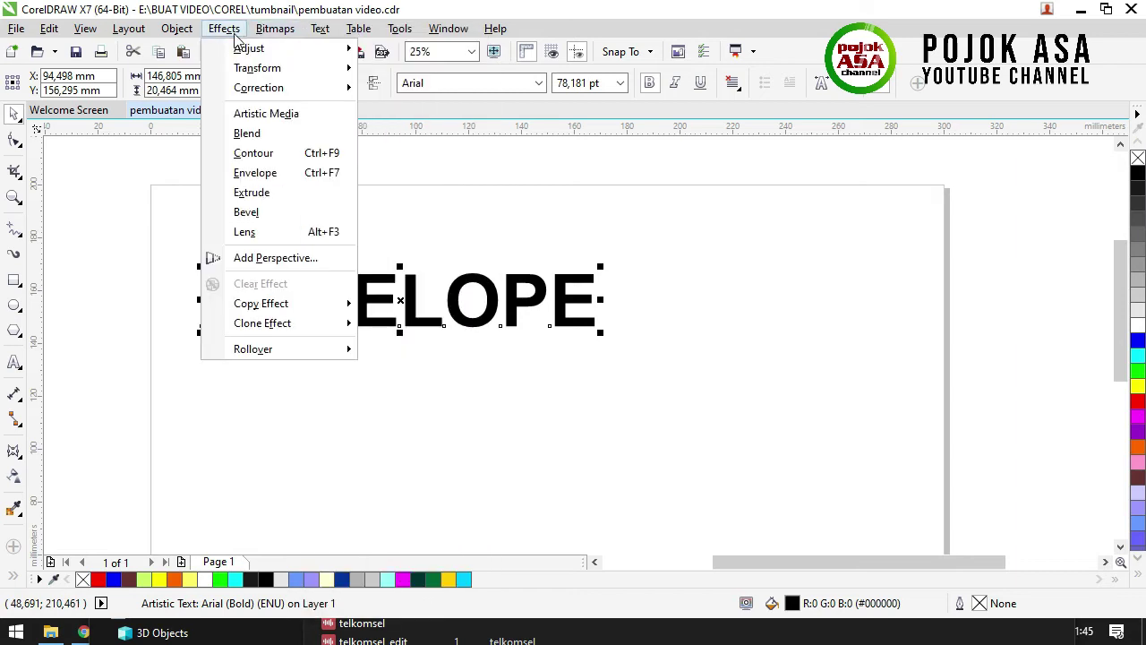
{"action": "left_click", "coordinate": [258, 176]}
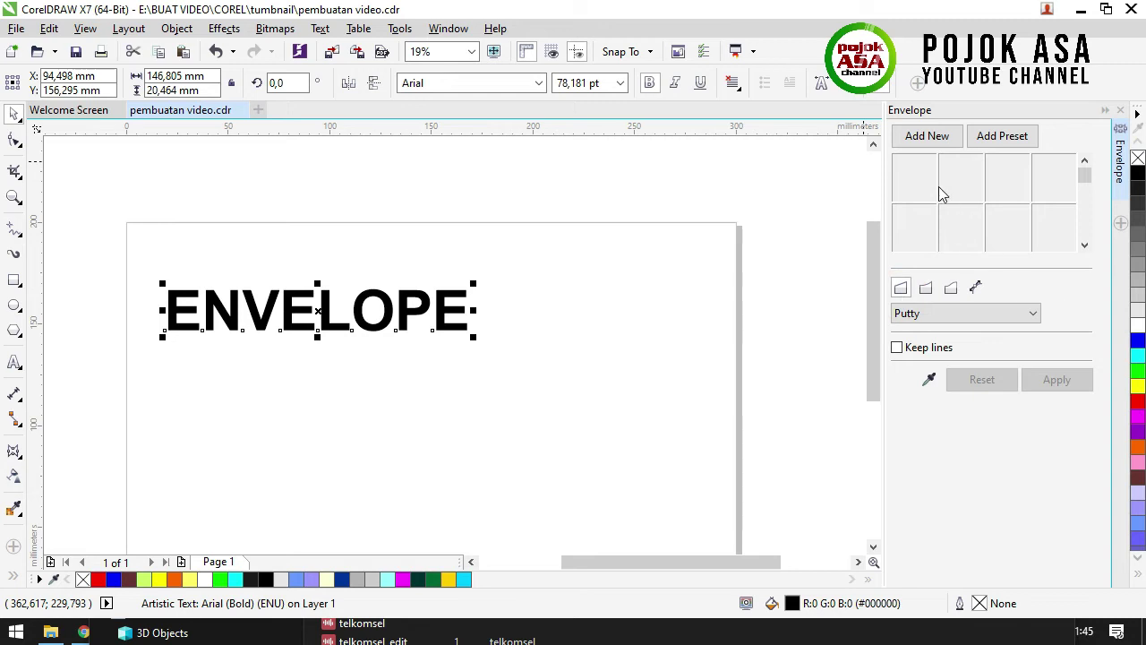
{"action": "left_click", "coordinate": [928, 140]}
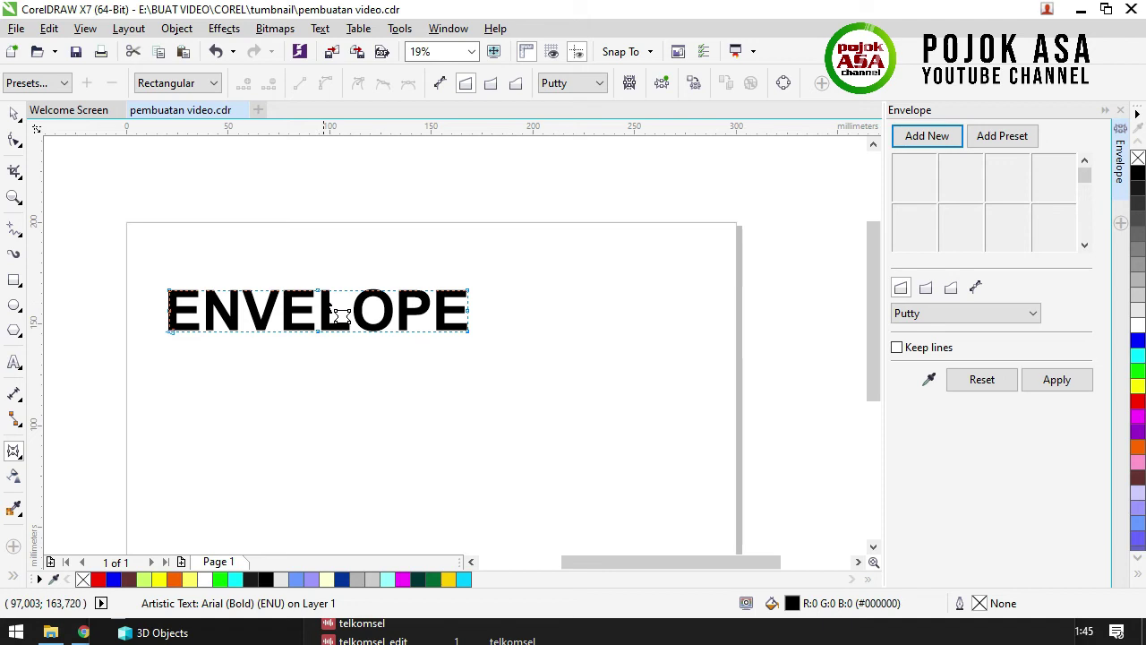
Raise the middle of the envelope's upper edge, and its lower edge by about 8 mm, to bend the text into a peak
{"action": "left_click_drag", "start_coordinate": [321, 292], "coordinate": [319, 265]}
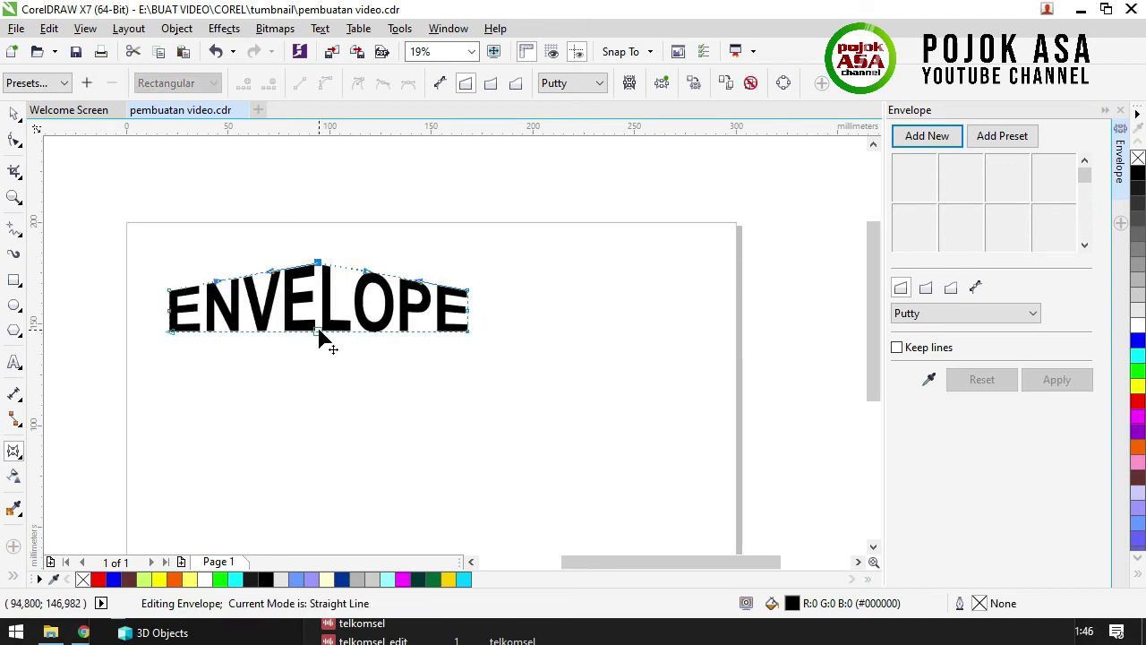
{"action": "mouse_move", "coordinate": [319, 332]}
{"action": "left_mouse_down"}
{"action": "mouse_move", "coordinate": [320, 366]}
{"action": "mouse_move", "coordinate": [320, 316]}
{"action": "left_mouse_up"}
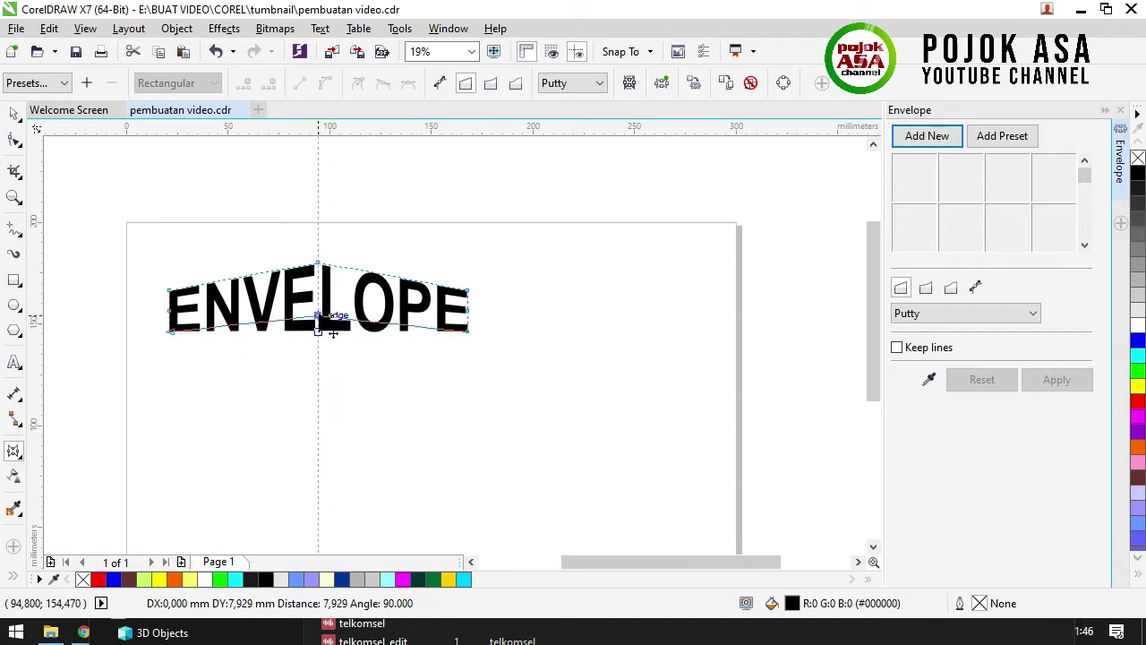
{"action": "left_click_drag", "start_coordinate": [320, 316], "coordinate": [320, 317]}
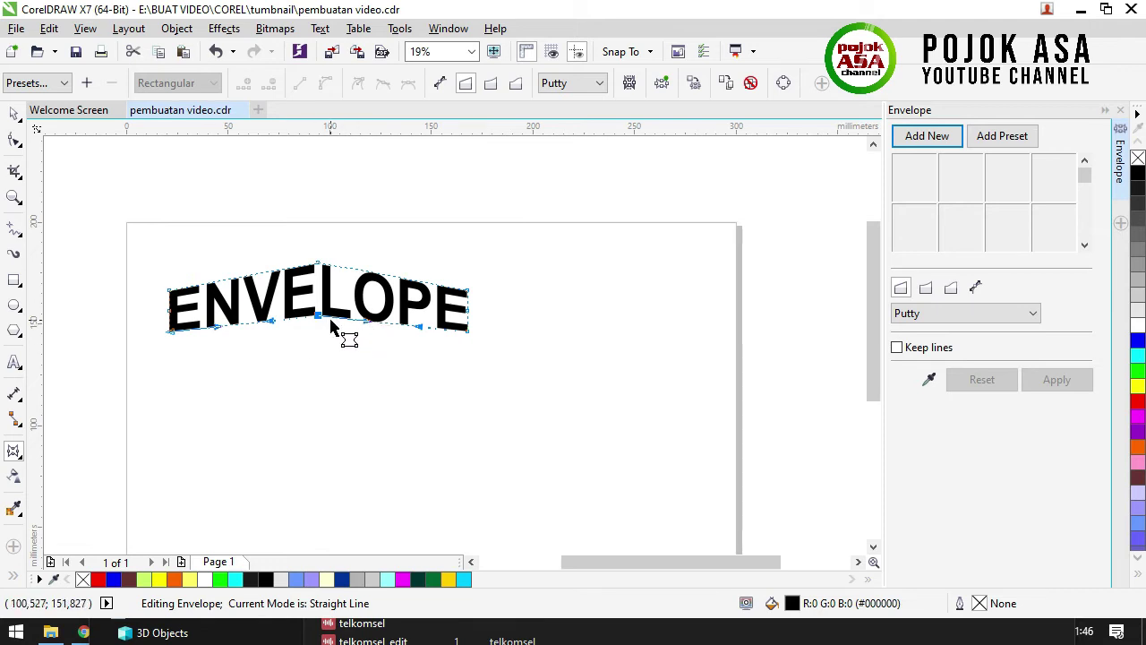
{"action": "left_click", "coordinate": [14, 114]}
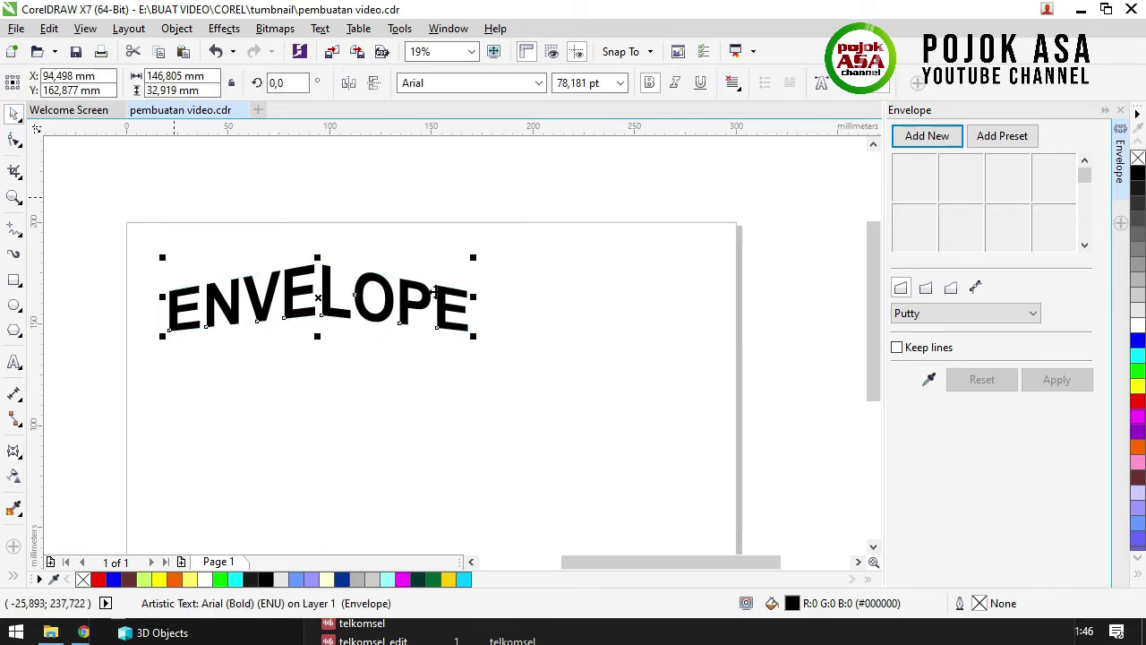
{"action": "left_click", "coordinate": [422, 210]}
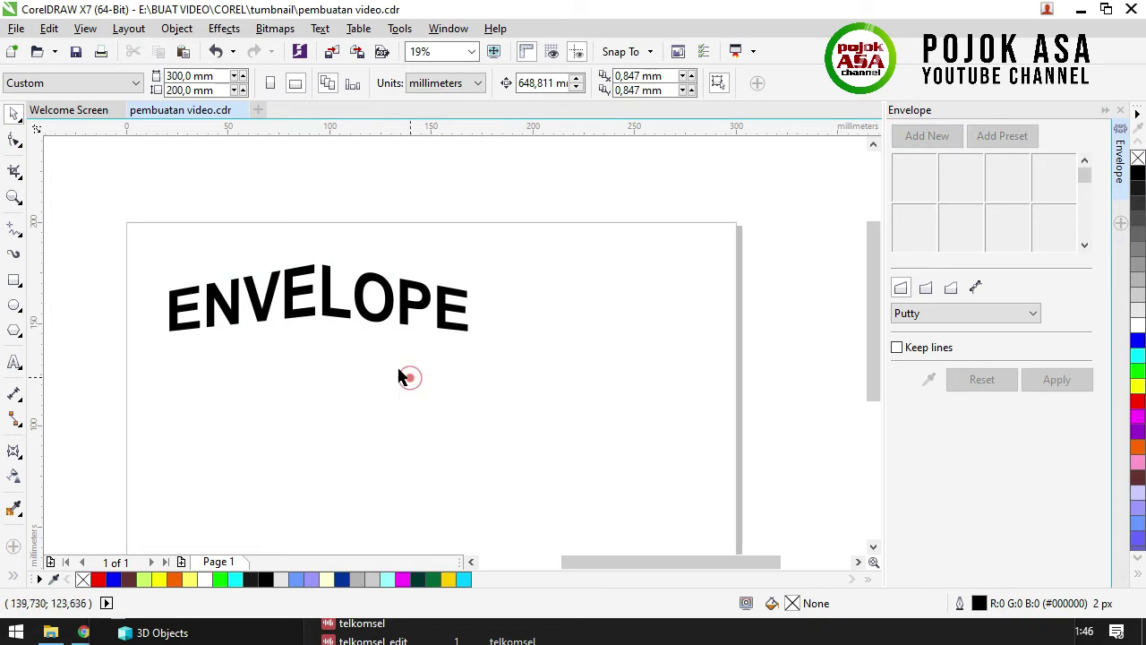
Undo the envelope bends on the ENVELOPE text and restore them
{"action": "left_click", "coordinate": [329, 313]}
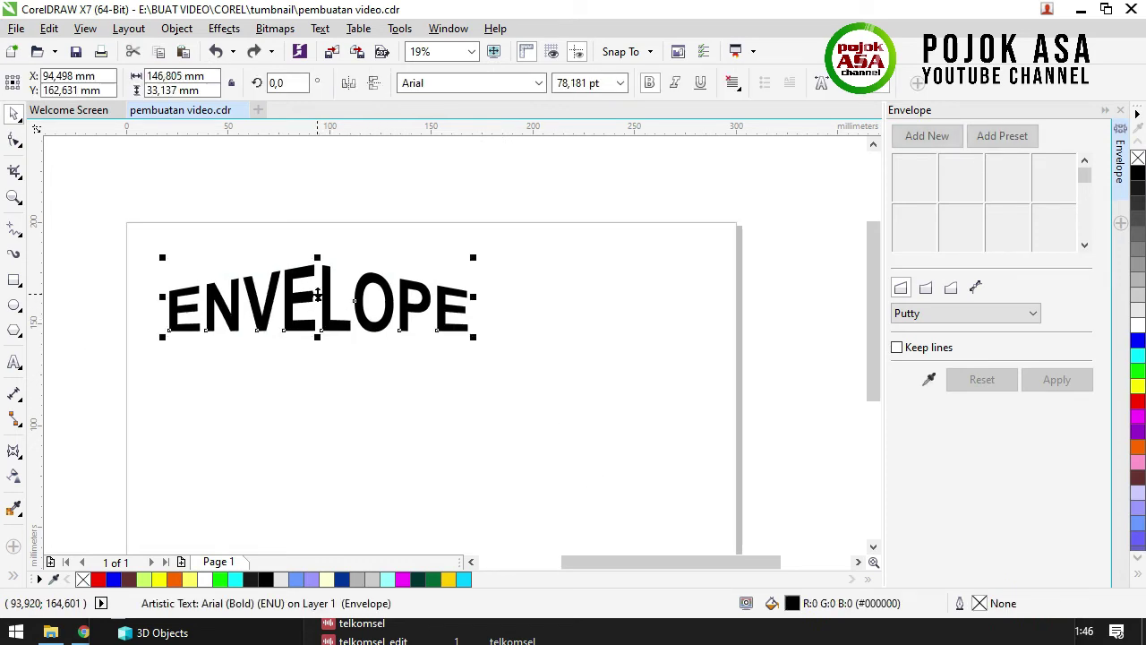
{"action": "key", "text": "ctrl+z"}
{"action": "left_click", "coordinate": [548, 417]}
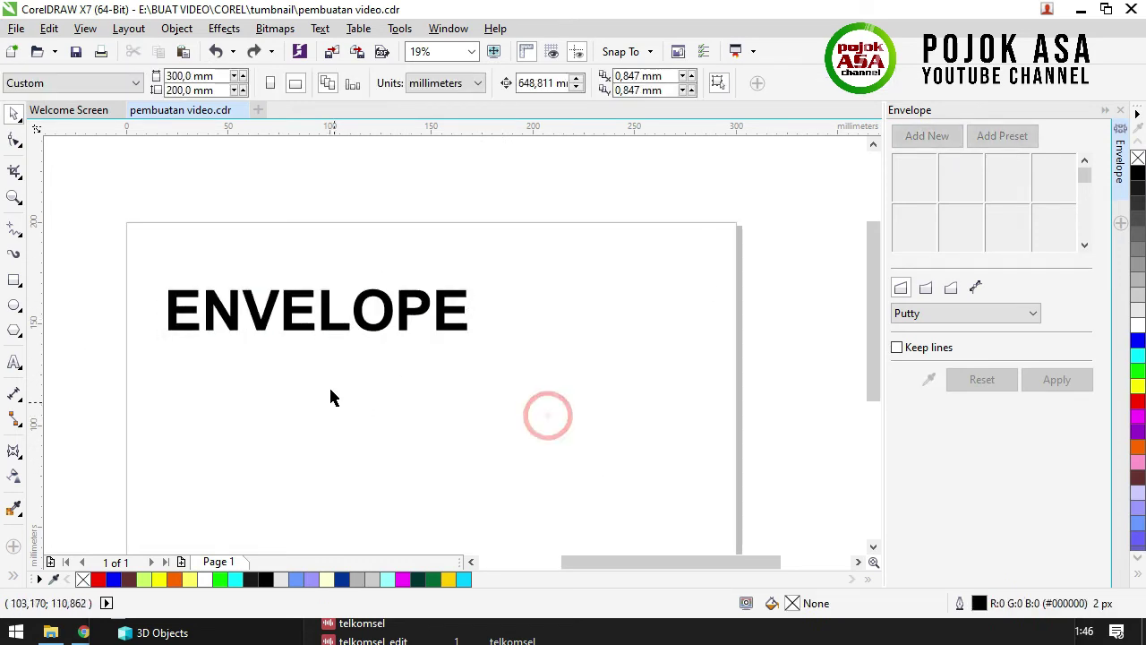
{"action": "left_click", "coordinate": [374, 333]}
{"action": "key", "text": "ctrl+shift+z"}
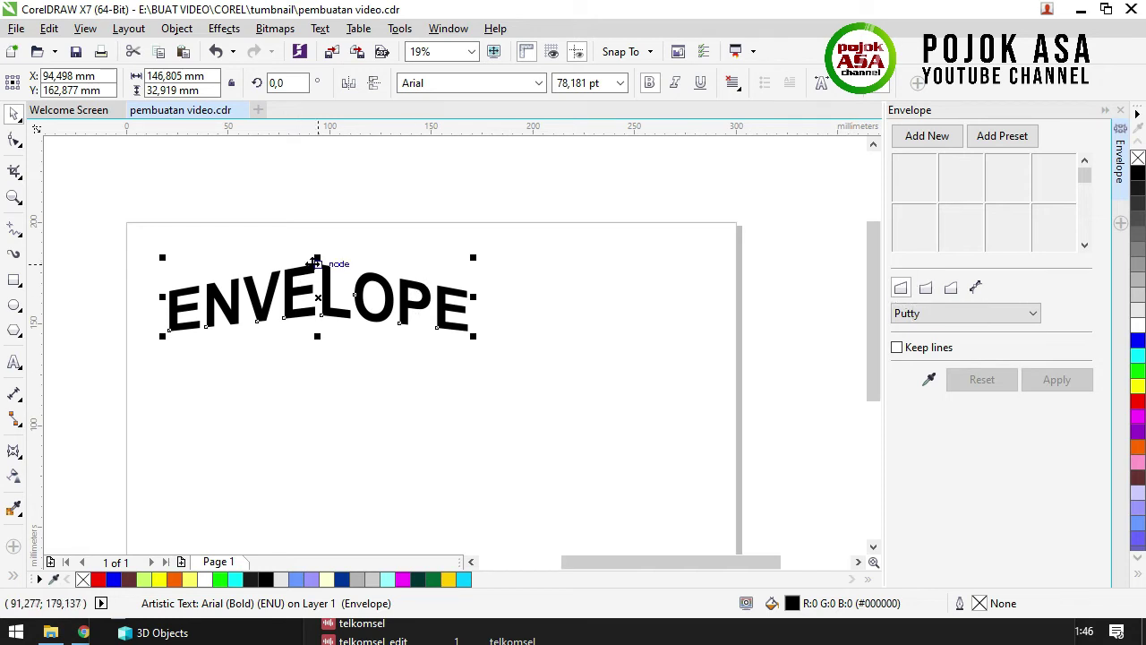
{"action": "left_click_drag", "start_coordinate": [329, 265], "coordinate": [334, 309]}
{"action": "key", "text": "Escape"}
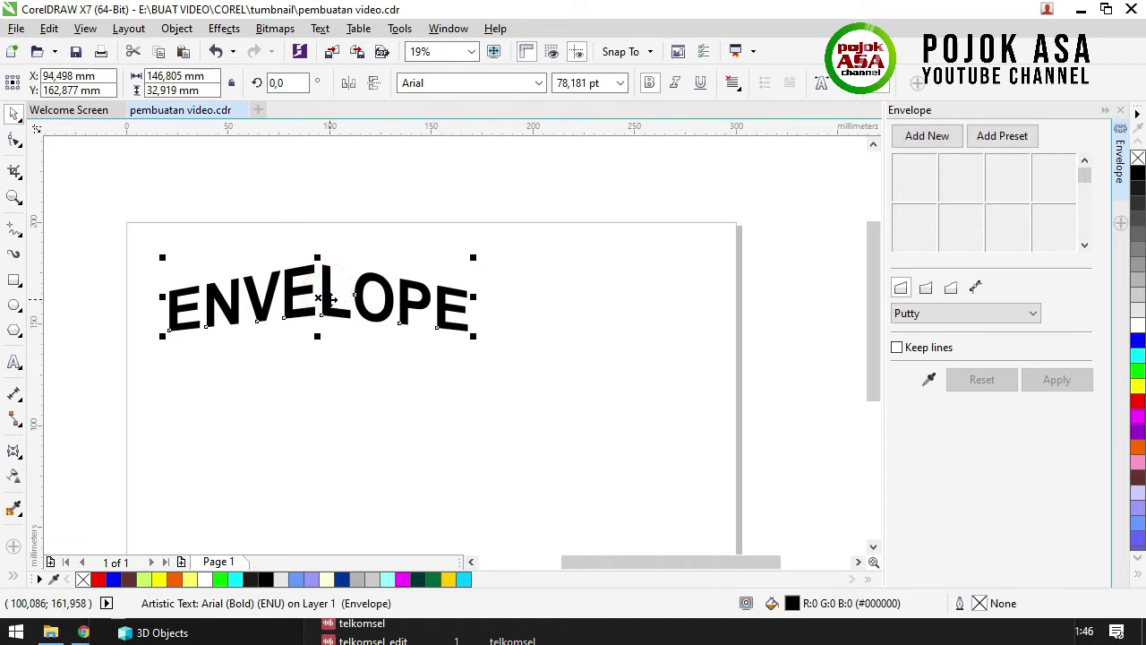
Add a second artistic text "ENVELOPE" below the peaked one
{"action": "left_click", "coordinate": [263, 438]}
{"action": "left_click", "coordinate": [14, 362]}
{"action": "left_click", "coordinate": [201, 411]}
{"action": "type", "text": "ENVELOPE"}
{"action": "left_click", "coordinate": [14, 117]}
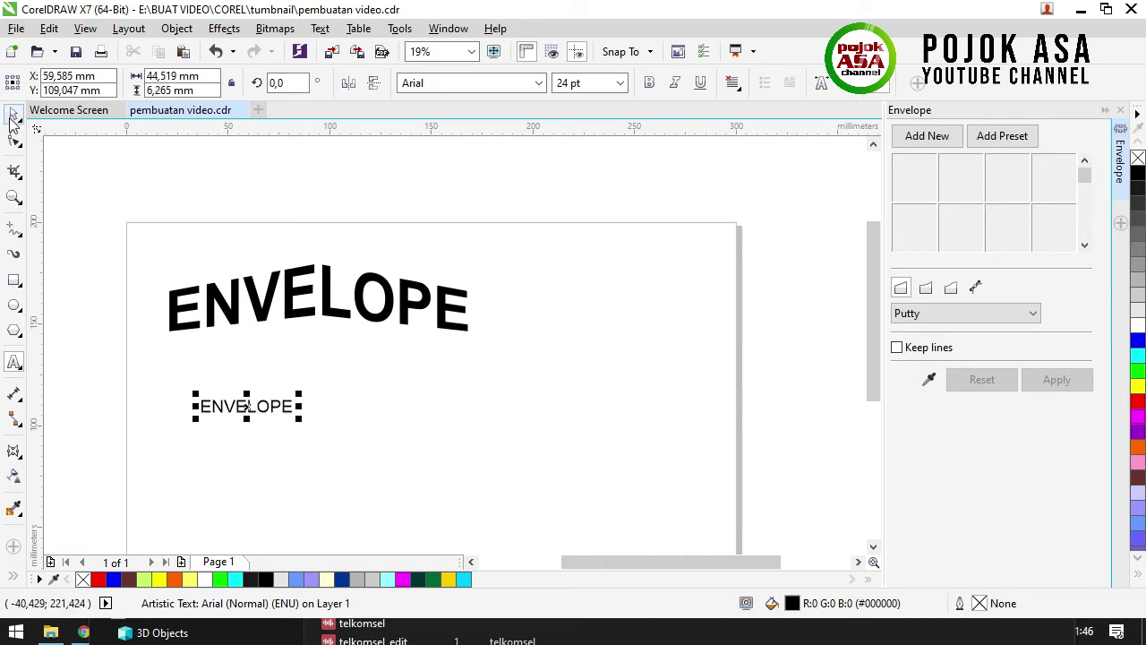
Enlarge the second ENVELOPE text to about 140 mm wide, make it bold and align it under the peaked text
{"action": "left_click_drag", "start_coordinate": [301, 419], "coordinate": [471, 525]}
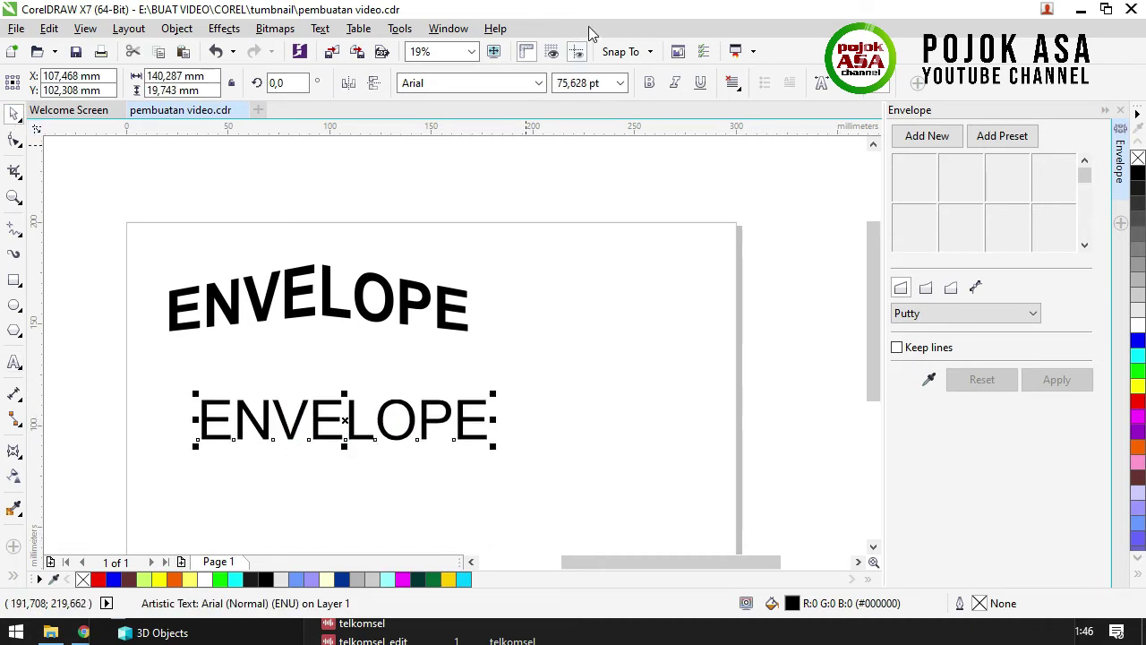
{"action": "left_click", "coordinate": [650, 83]}
{"action": "left_click_drag", "start_coordinate": [349, 415], "coordinate": [323, 391]}
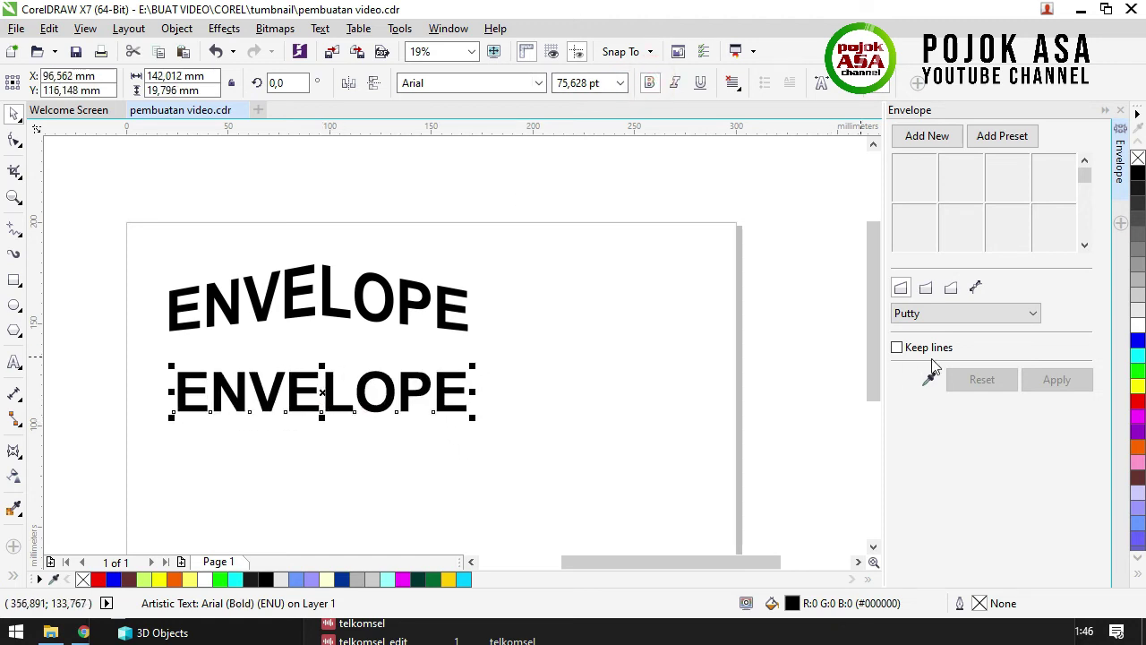
Try arching the second text's upper and lower edges with a new Single Arc envelope, and undo it
{"action": "left_click", "coordinate": [928, 286]}
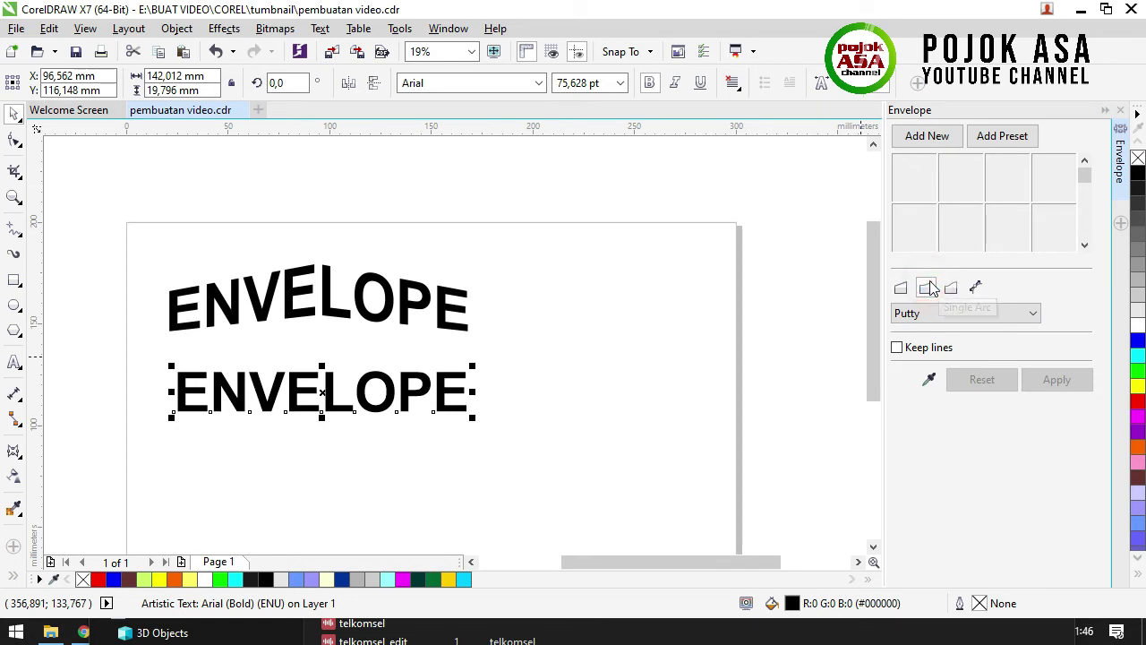
{"action": "left_click", "coordinate": [925, 139]}
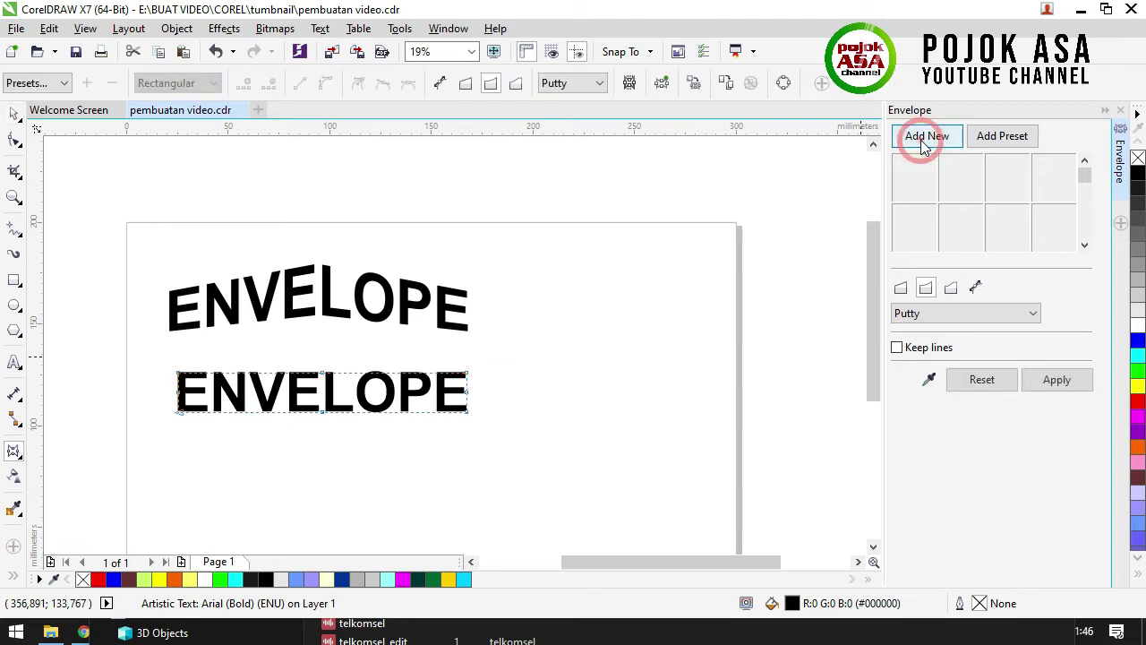
{"action": "left_click_drag", "start_coordinate": [323, 376], "coordinate": [325, 353]}
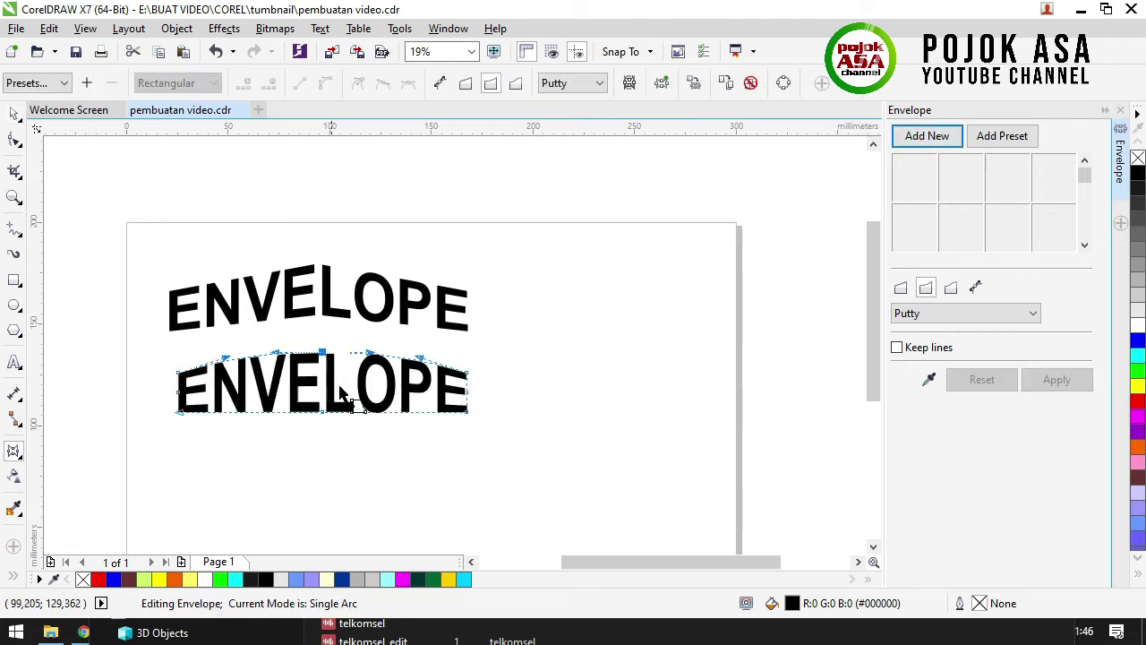
{"action": "left_click_drag", "start_coordinate": [325, 415], "coordinate": [325, 401]}
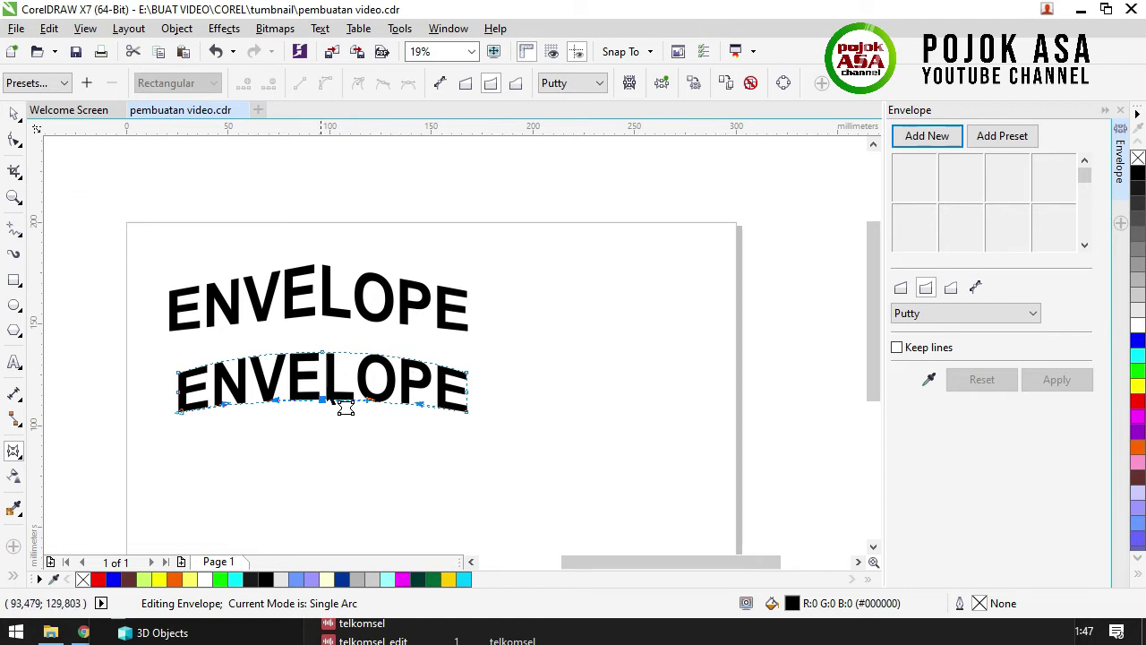
{"action": "key", "text": "ctrl+z"}
{"action": "left_click", "coordinate": [14, 114]}
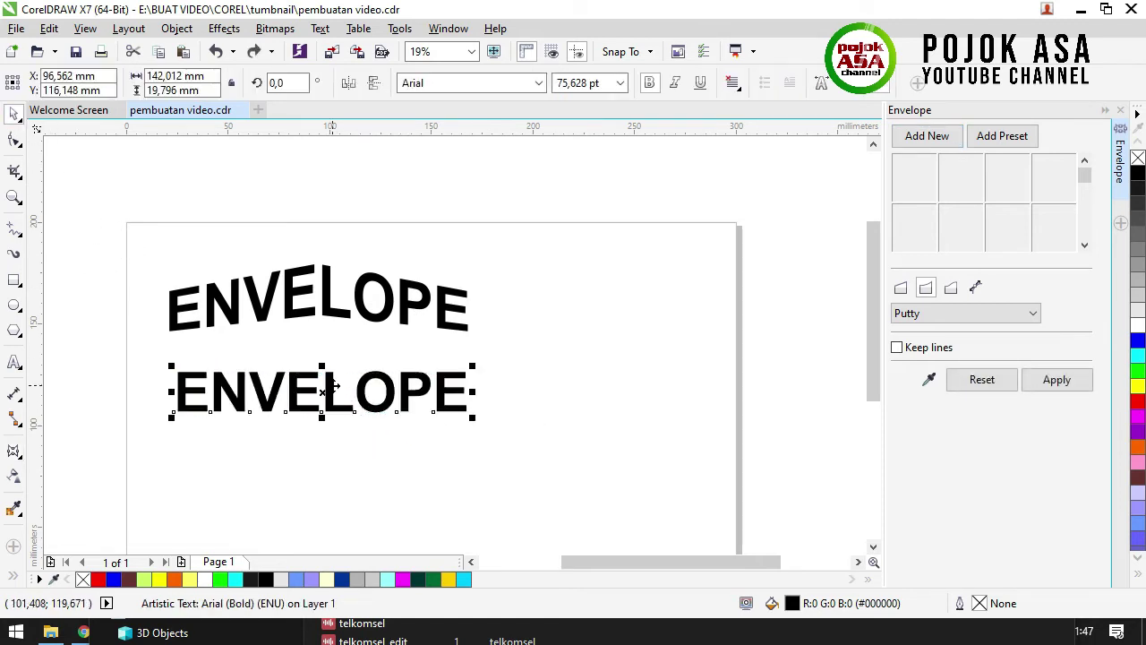
Duplicate the plain ENVELOPE text, placing one copy directly below it and another to its right across the page edge
{"action": "left_click_drag", "start_coordinate": [338, 394], "coordinate": [691, 374]}
{"action": "left_click", "coordinate": [673, 442]}
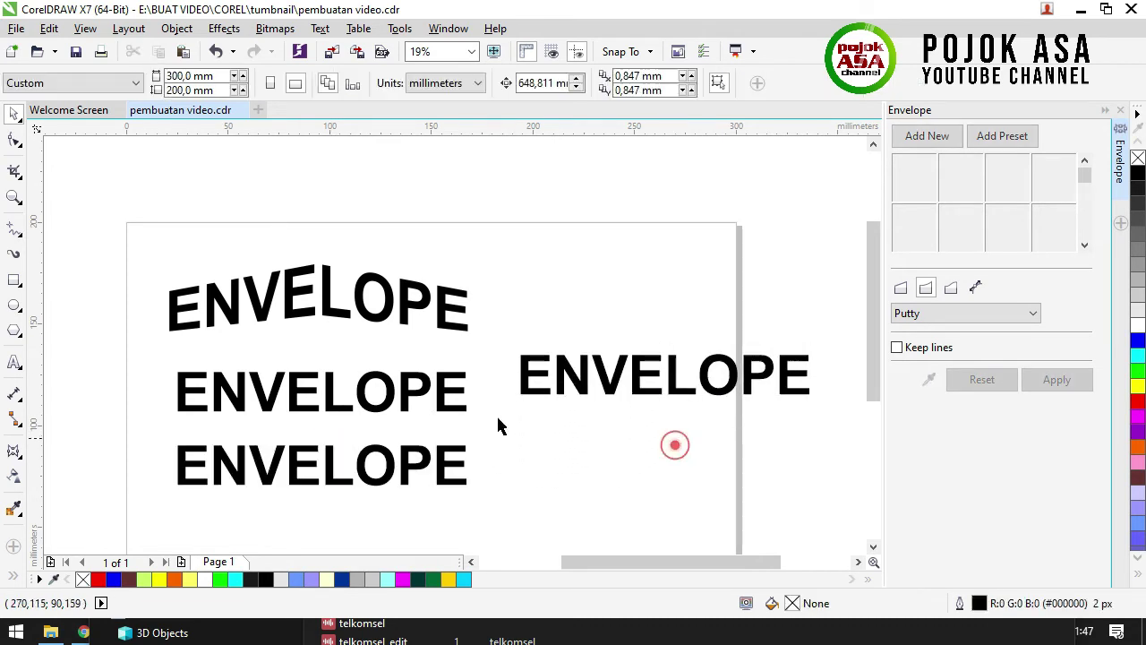
Move the right-hand plain ENVELOPE text beside the peaked one and arch its upper and lower edges upward with a Single Arc envelope
{"action": "left_click_drag", "start_coordinate": [618, 392], "coordinate": [580, 348]}
{"action": "left_click", "coordinate": [927, 135]}
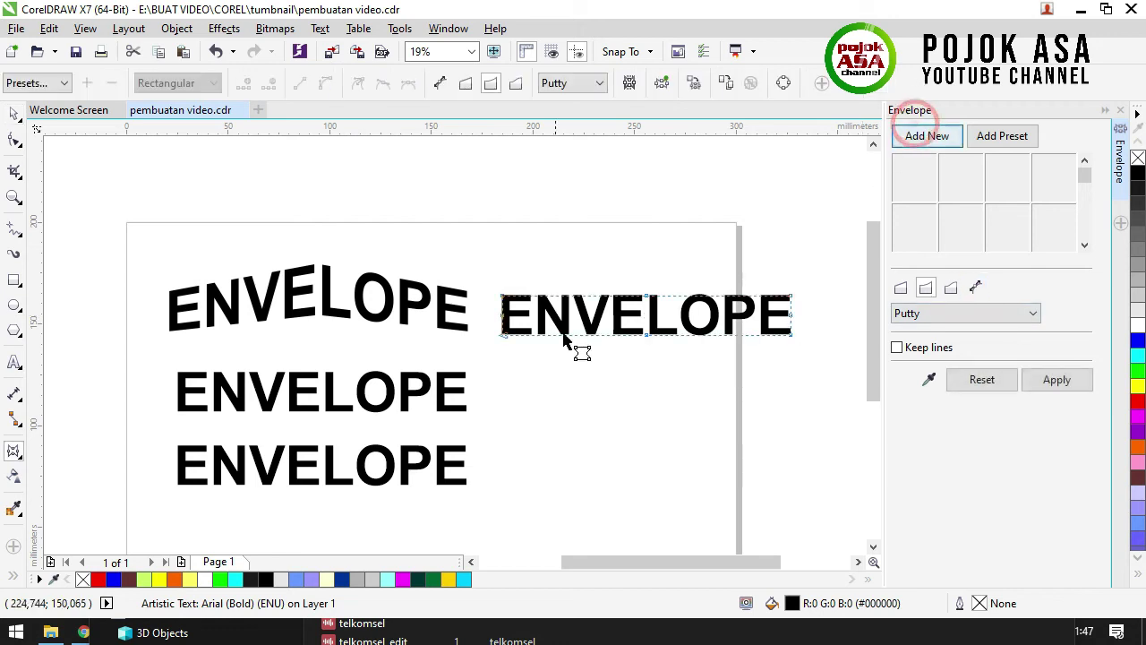
{"action": "left_click_drag", "start_coordinate": [648, 297], "coordinate": [651, 281]}
{"action": "left_click_drag", "start_coordinate": [648, 333], "coordinate": [657, 320]}
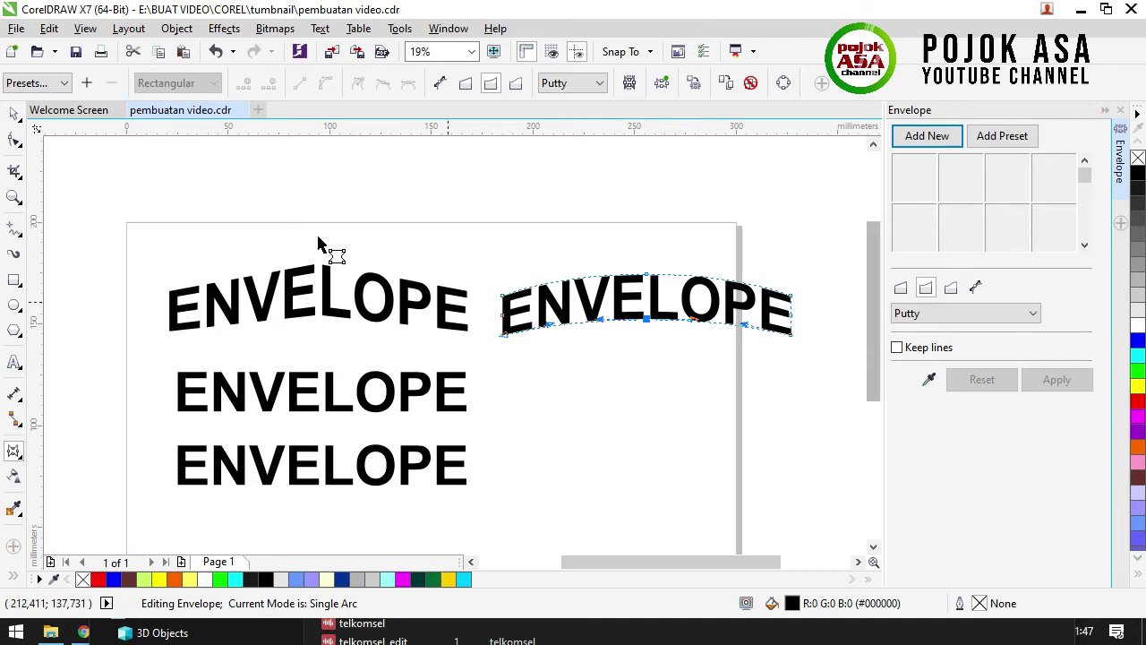
{"action": "left_click", "coordinate": [14, 115]}
{"action": "left_click", "coordinate": [409, 215]}
Space the two plain ENVELOPE texts apart, and bend the middle one's upper and lower edges upward with a Double Arc envelope
{"action": "left_click", "coordinate": [421, 475]}
{"action": "left_click", "coordinate": [414, 394]}
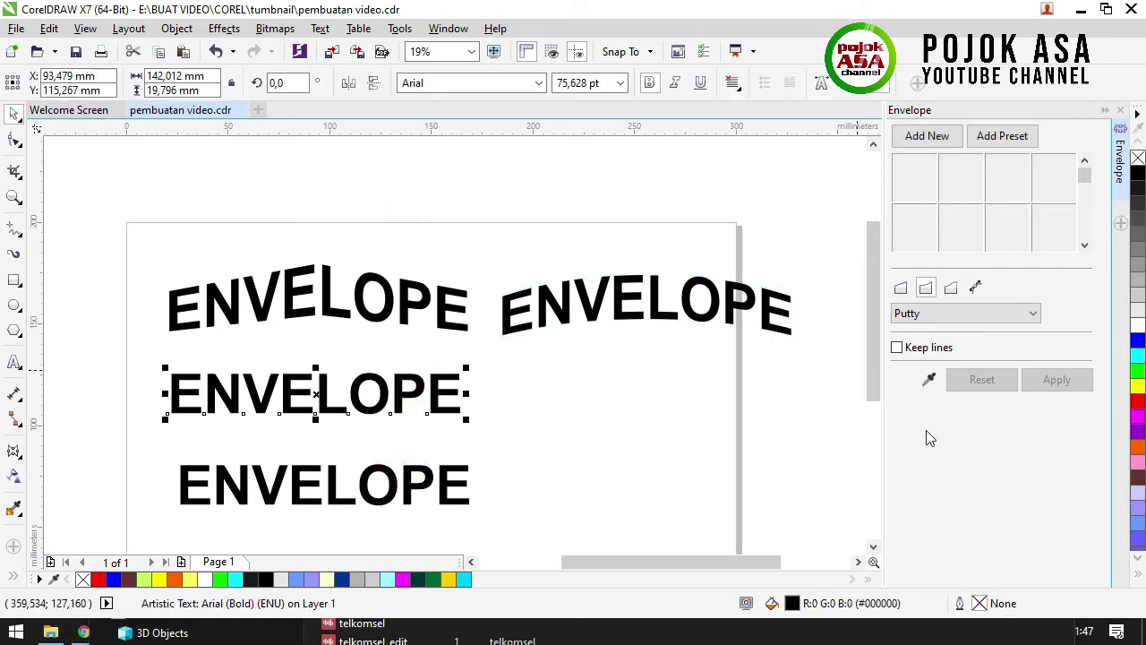
{"action": "left_click", "coordinate": [952, 288]}
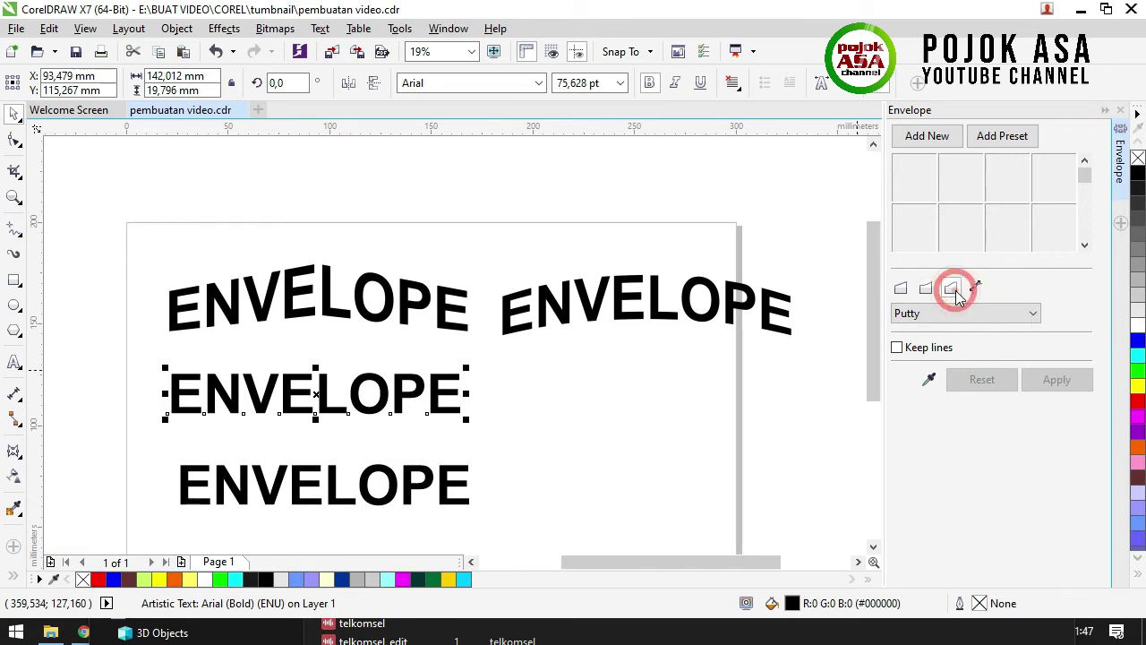
{"action": "left_click", "coordinate": [940, 137]}
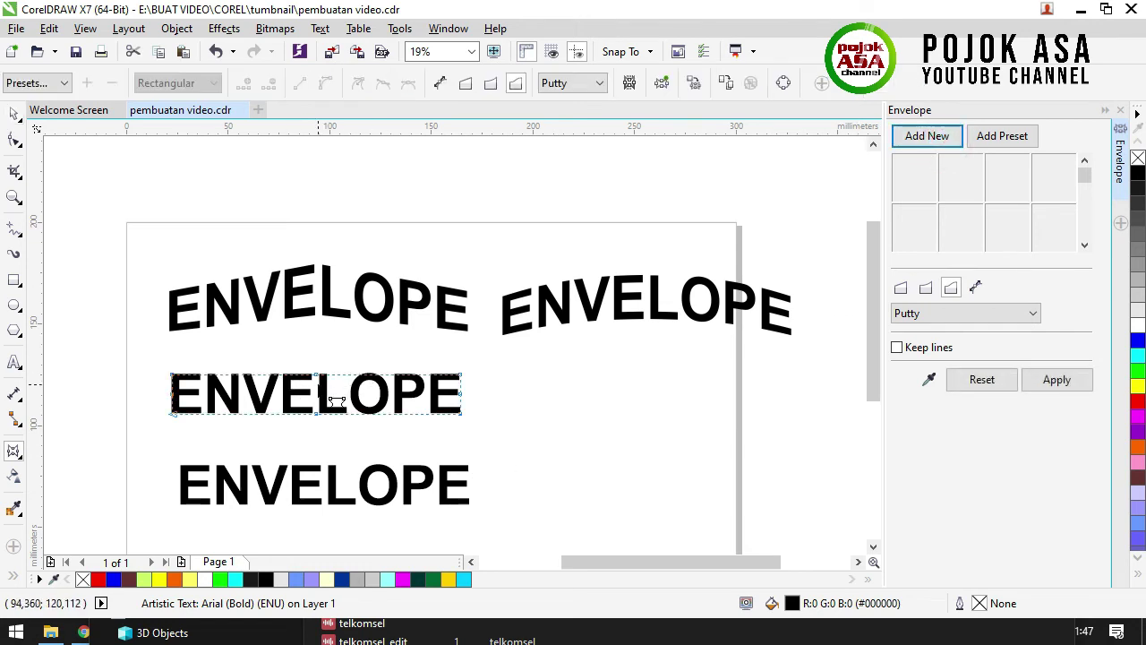
{"action": "left_click_drag", "start_coordinate": [319, 378], "coordinate": [317, 355]}
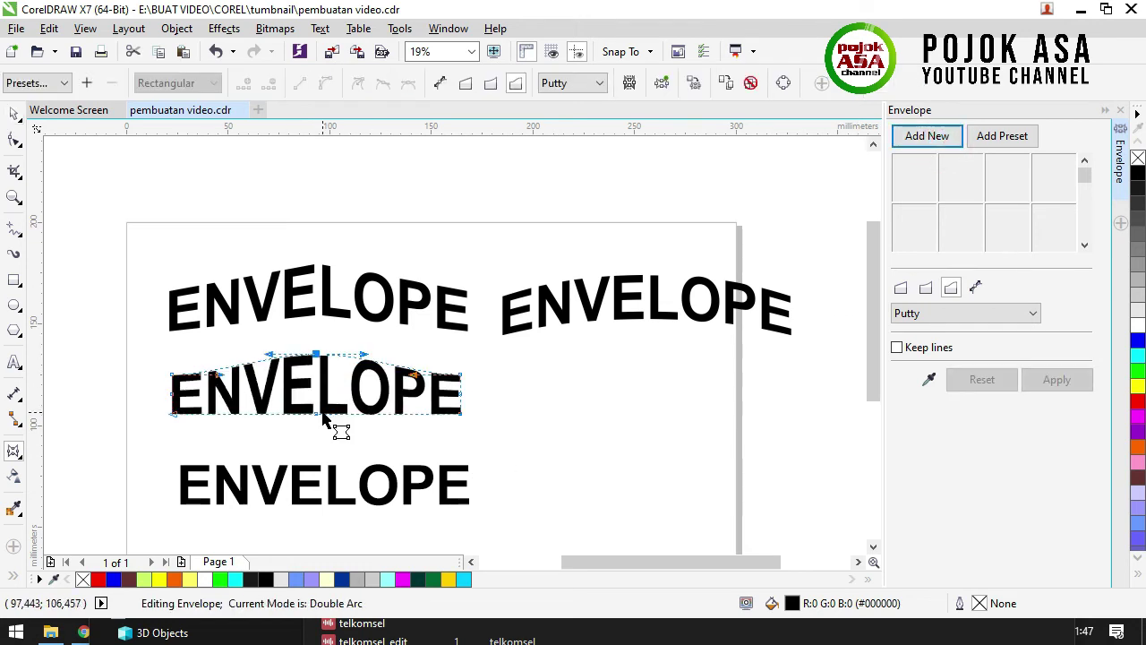
{"action": "left_click_drag", "start_coordinate": [317, 416], "coordinate": [320, 409]}
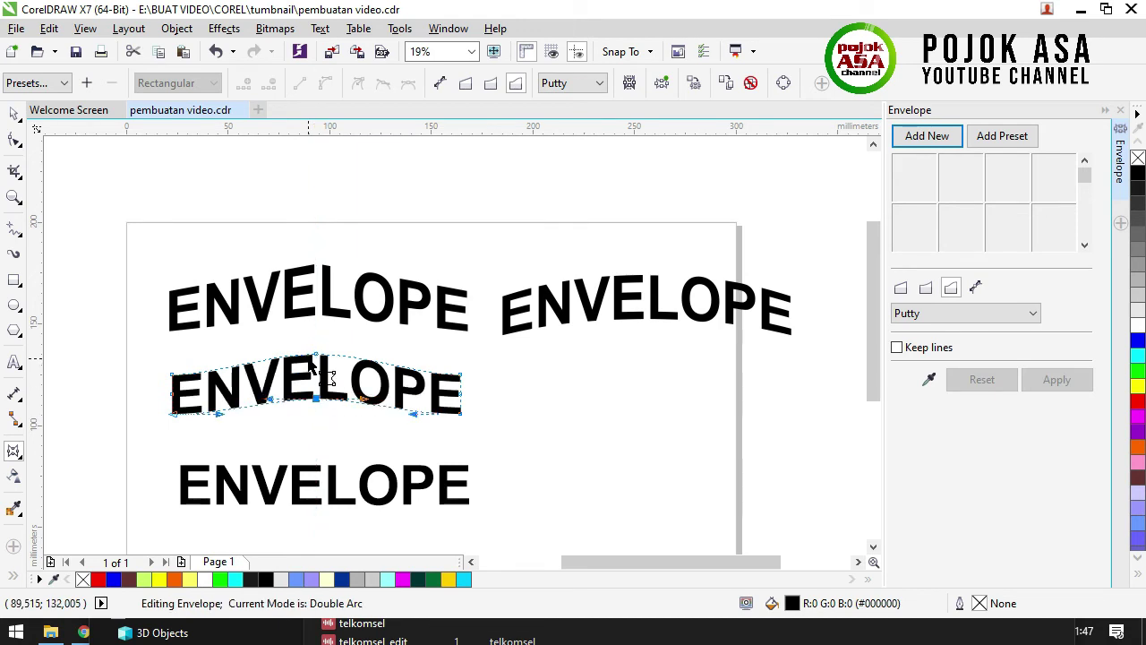
Try bulging the Double Arc text's right side outward and raising its upper edge further, and undo both changes
{"action": "scroll", "coordinate": [320, 376], "scroll_direction": "up", "scroll_amount": 3}
{"action": "scroll", "coordinate": [327, 377], "scroll_direction": "down", "scroll_amount": 2}
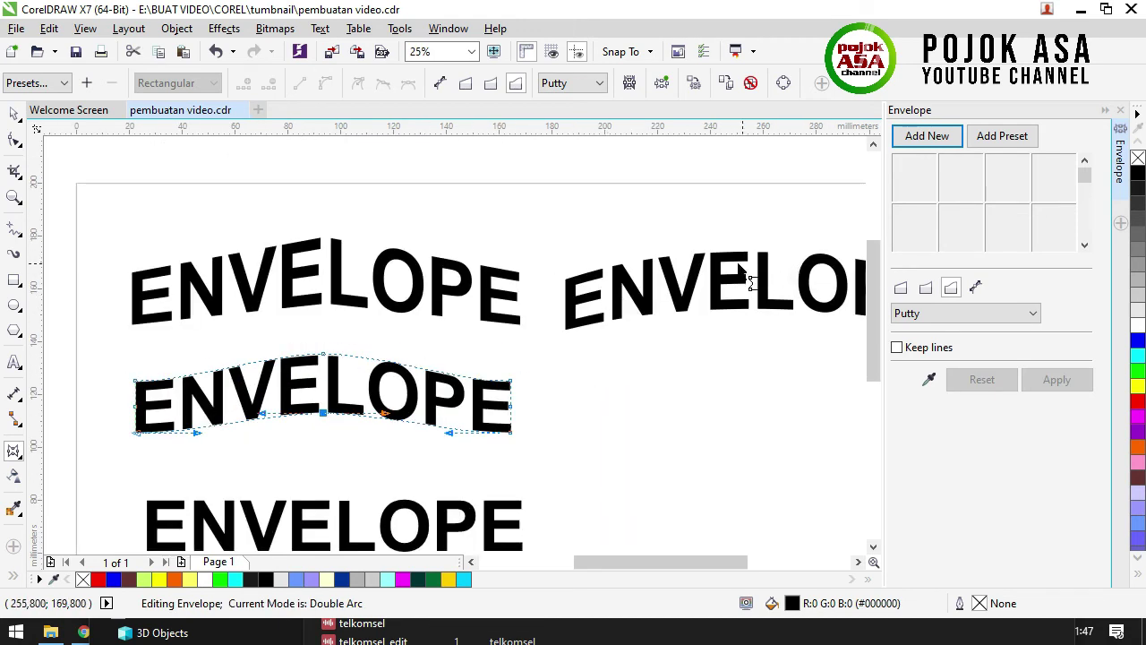
{"action": "scroll", "coordinate": [750, 279], "scroll_direction": "down", "scroll_amount": 1}
{"action": "scroll", "coordinate": [766, 282], "scroll_direction": "up", "scroll_amount": 1}
{"action": "left_click", "coordinate": [253, 419]}
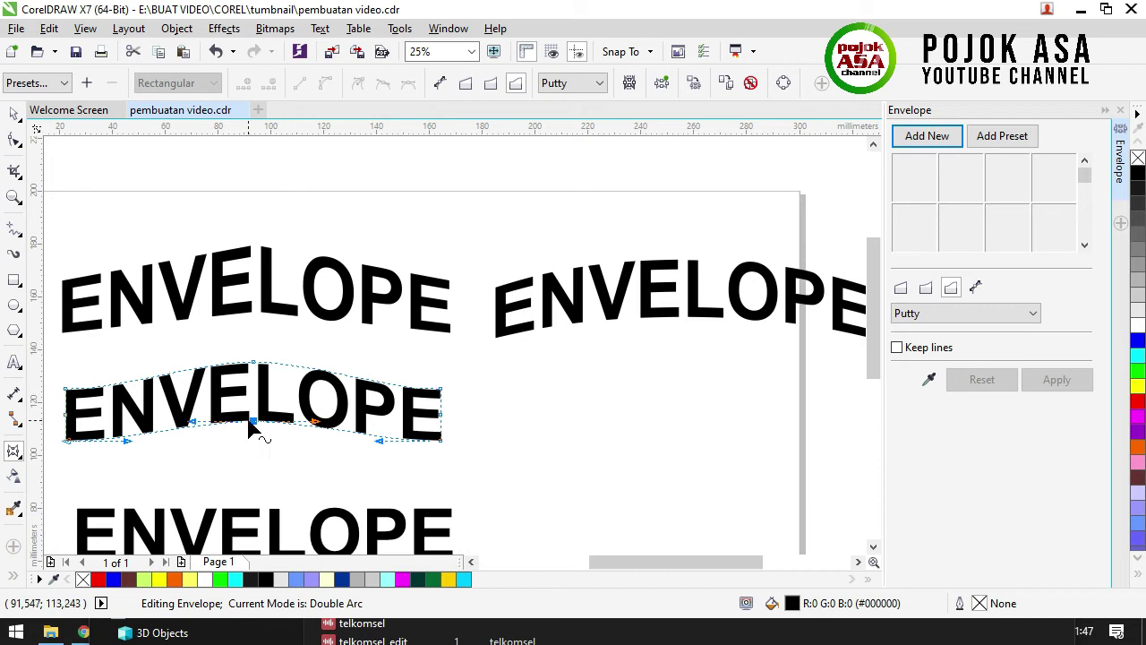
{"action": "left_click_drag", "start_coordinate": [441, 415], "coordinate": [454, 407]}
{"action": "left_click_drag", "start_coordinate": [254, 362], "coordinate": [254, 348]}
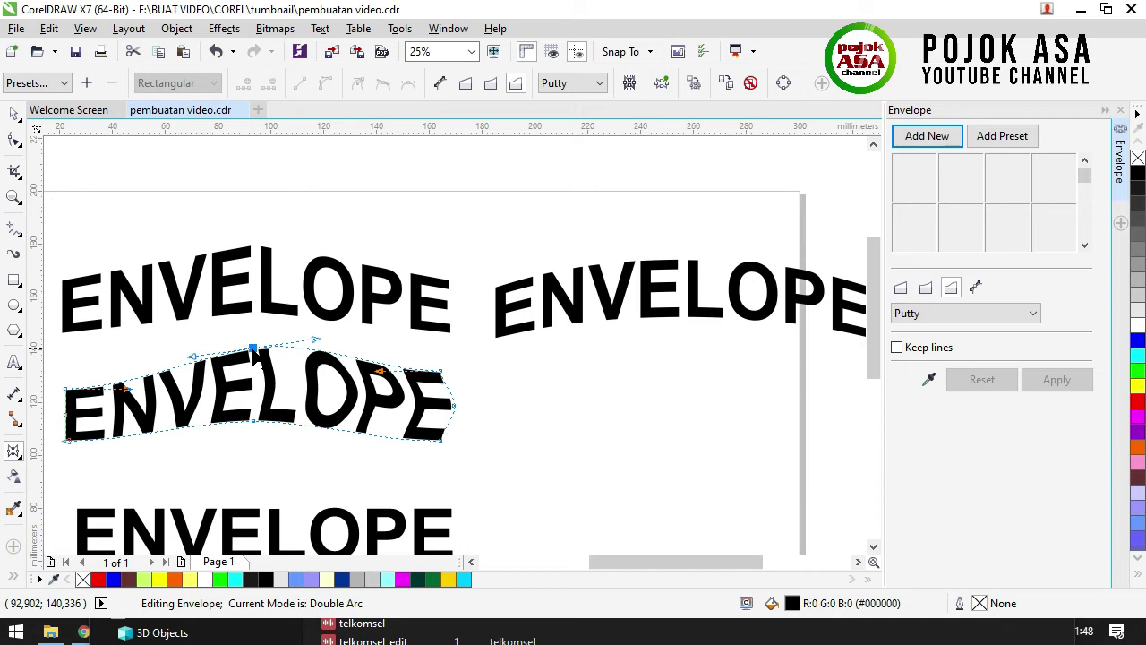
{"action": "key", "text": "ctrl+z"}
{"action": "key", "text": "ctrl+z"}
{"action": "key", "text": "ctrl+z"}
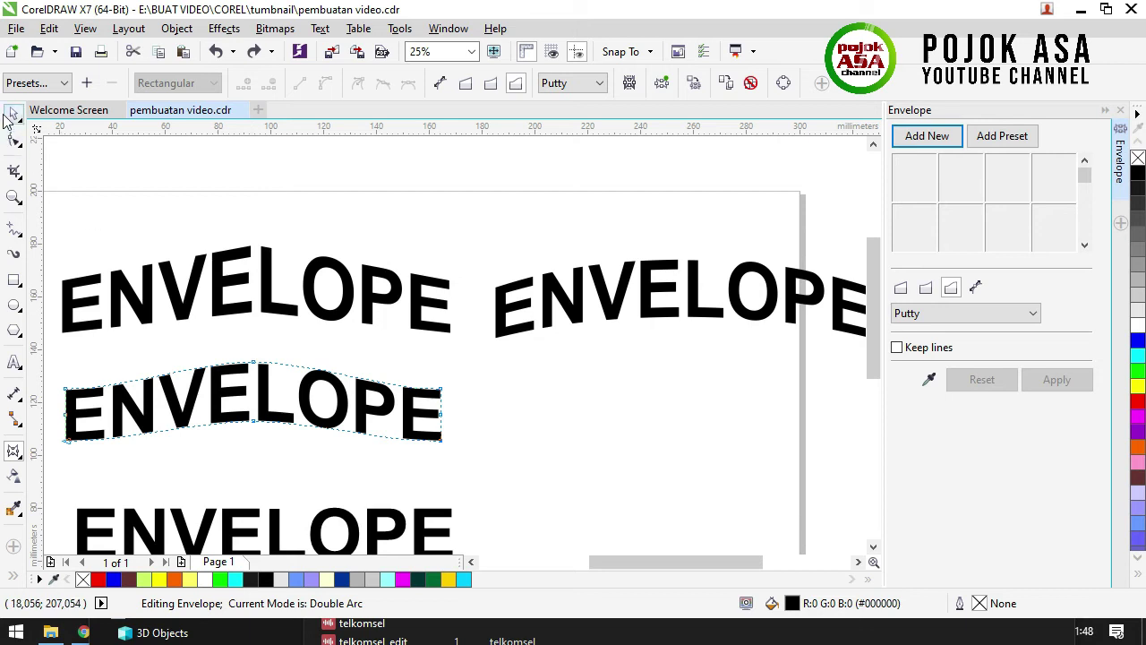
Move the remaining plain ENVELOPE text to the right of the Double Arc text, under the Single Arc one
{"action": "left_click", "coordinate": [15, 114]}
{"action": "left_click", "coordinate": [647, 461]}
{"action": "left_click_drag", "start_coordinate": [384, 537], "coordinate": [781, 420]}
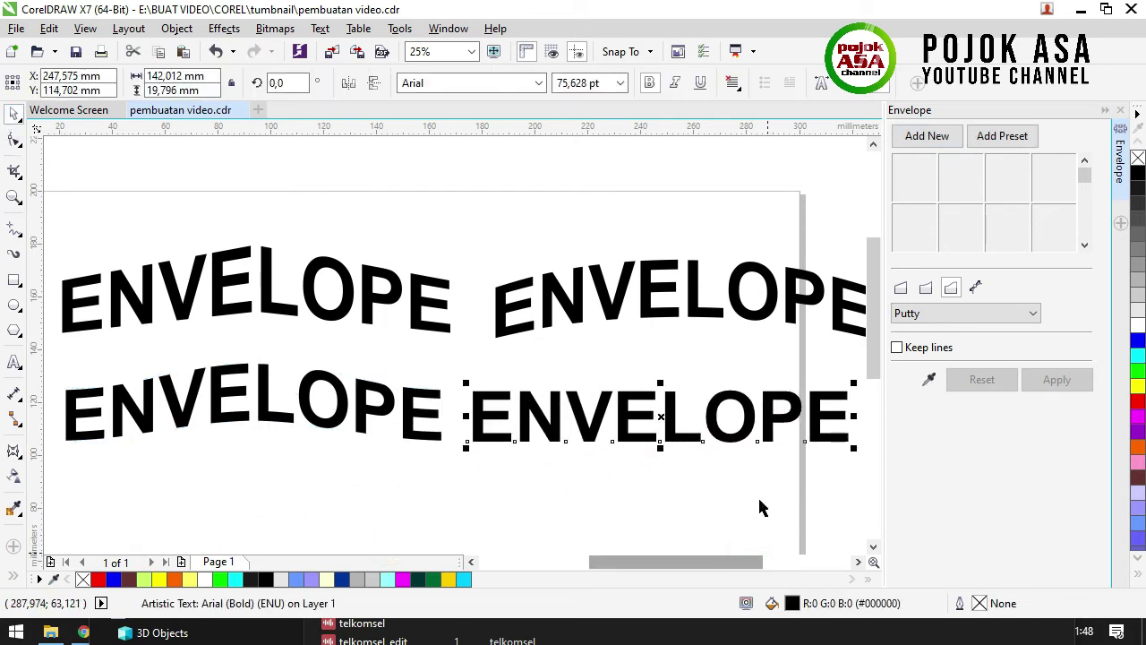
Apply an Unconstrained envelope to the plain text and pull its upper middle node up and to the left, above the V
{"action": "left_click", "coordinate": [976, 286]}
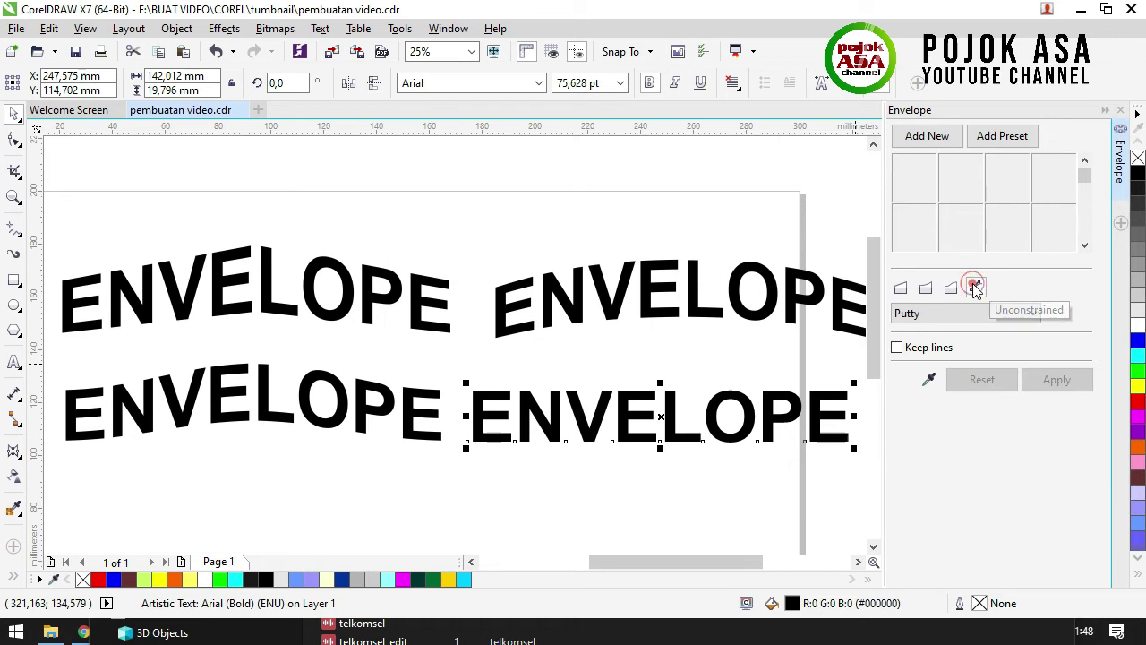
{"action": "left_click", "coordinate": [926, 139]}
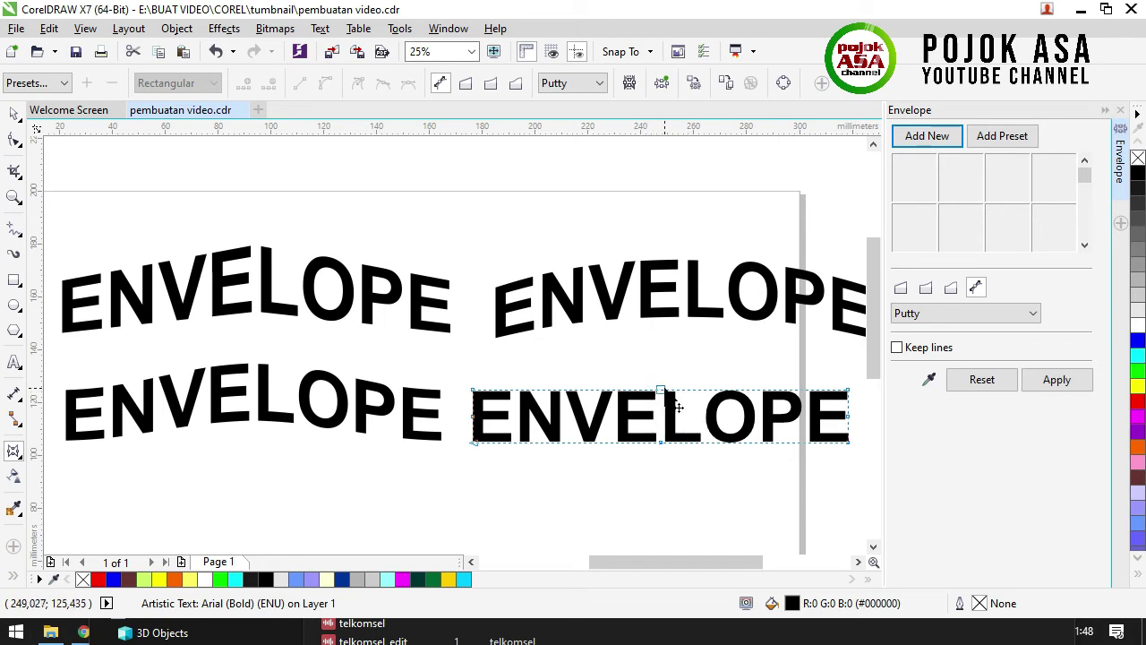
{"action": "left_click_drag", "start_coordinate": [661, 390], "coordinate": [662, 369]}
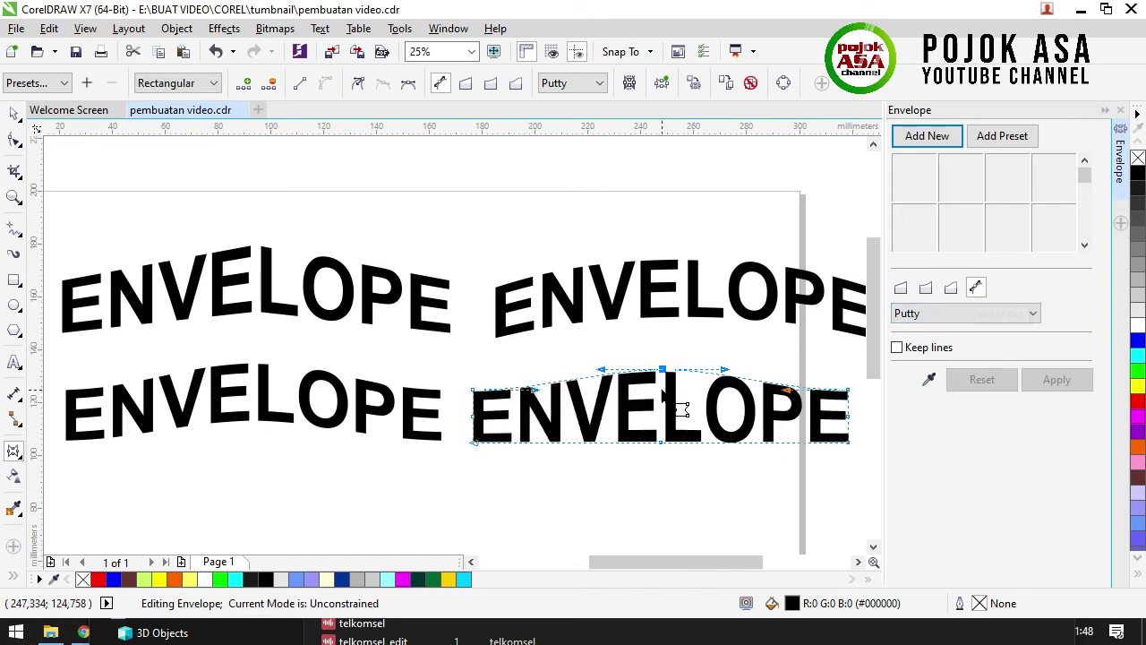
{"action": "left_click_drag", "start_coordinate": [666, 370], "coordinate": [592, 352]}
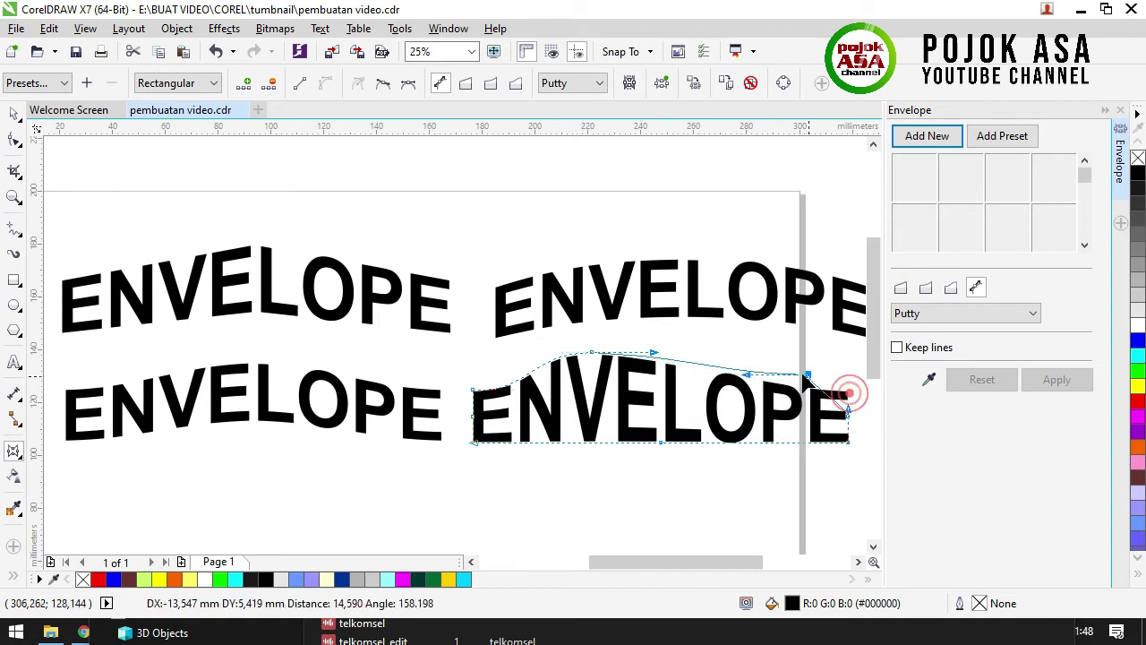
Slant the text by shifting the envelope's right-side and lower-left nodes, and reshape its upper and lower edges into waves
{"action": "left_click_drag", "start_coordinate": [849, 391], "coordinate": [794, 367]}
{"action": "left_click_drag", "start_coordinate": [848, 415], "coordinate": [821, 412]}
{"action": "left_click_drag", "start_coordinate": [473, 450], "coordinate": [484, 427]}
{"action": "left_click_drag", "start_coordinate": [670, 455], "coordinate": [665, 485]}
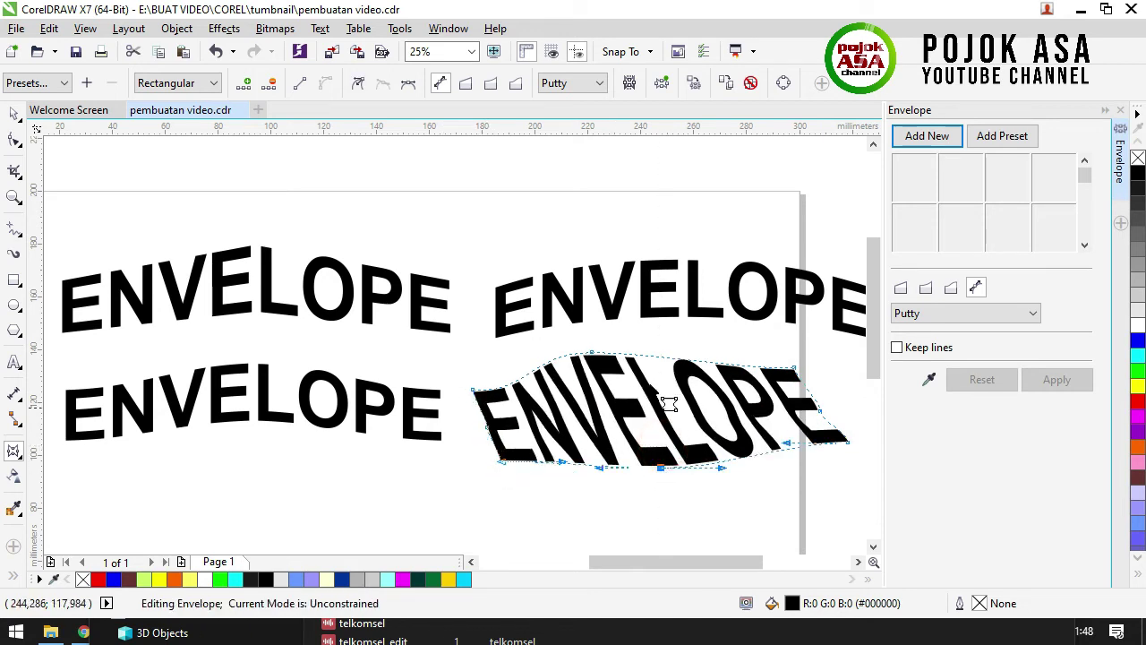
{"action": "mouse_move", "coordinate": [672, 380]}
{"action": "left_mouse_down"}
{"action": "mouse_move", "coordinate": [672, 396]}
{"action": "mouse_move", "coordinate": [681, 354]}
{"action": "mouse_move", "coordinate": [673, 374]}
{"action": "left_mouse_up"}
{"action": "left_click_drag", "start_coordinate": [660, 465], "coordinate": [627, 452]}
{"action": "left_click_drag", "start_coordinate": [740, 450], "coordinate": [737, 458]}
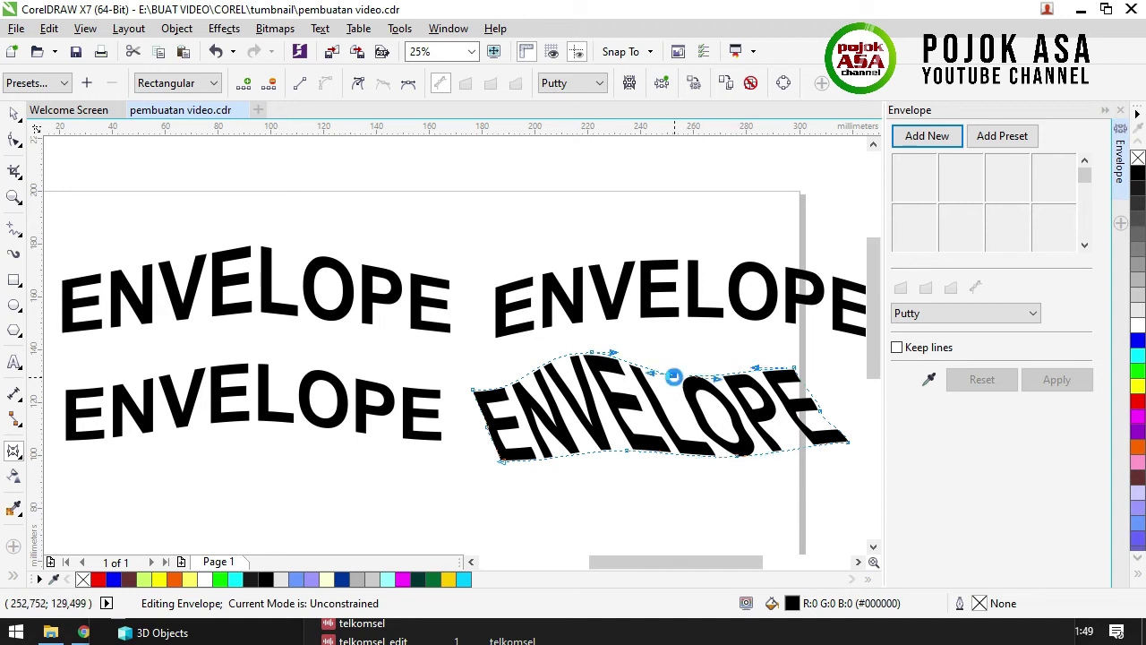
Try deleting the added node on the envelope's upper edge, undo it, and deselect the text
{"action": "double_click", "coordinate": [671, 376]}
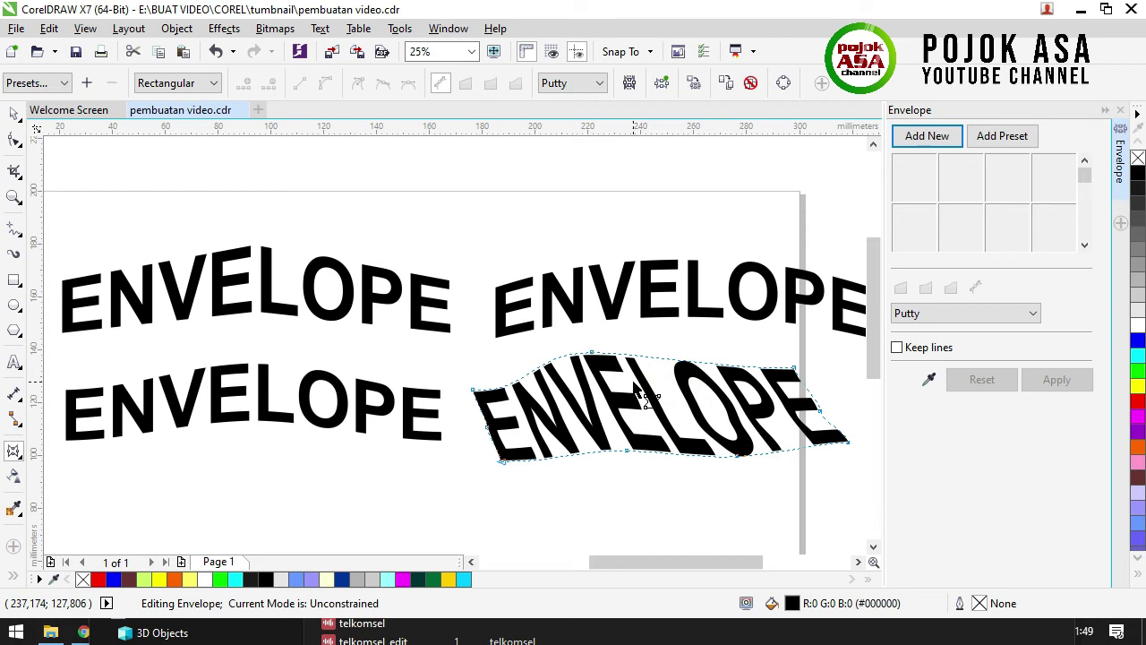
{"action": "key", "text": "ctrl+z"}
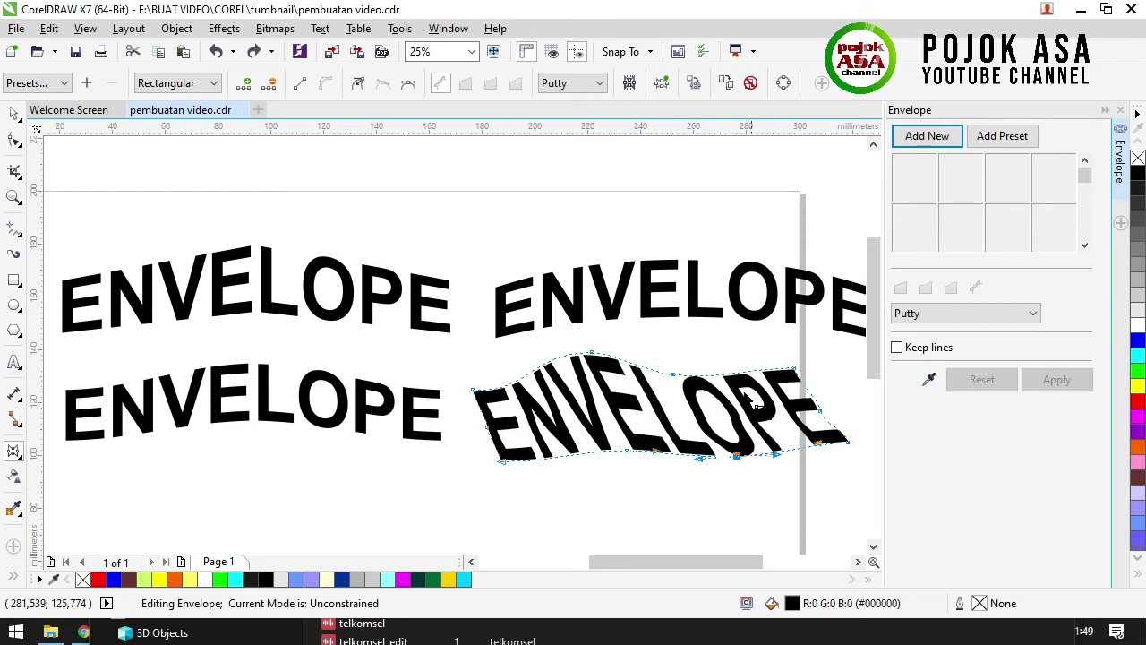
{"action": "left_click", "coordinate": [14, 113]}
{"action": "left_click", "coordinate": [672, 213]}
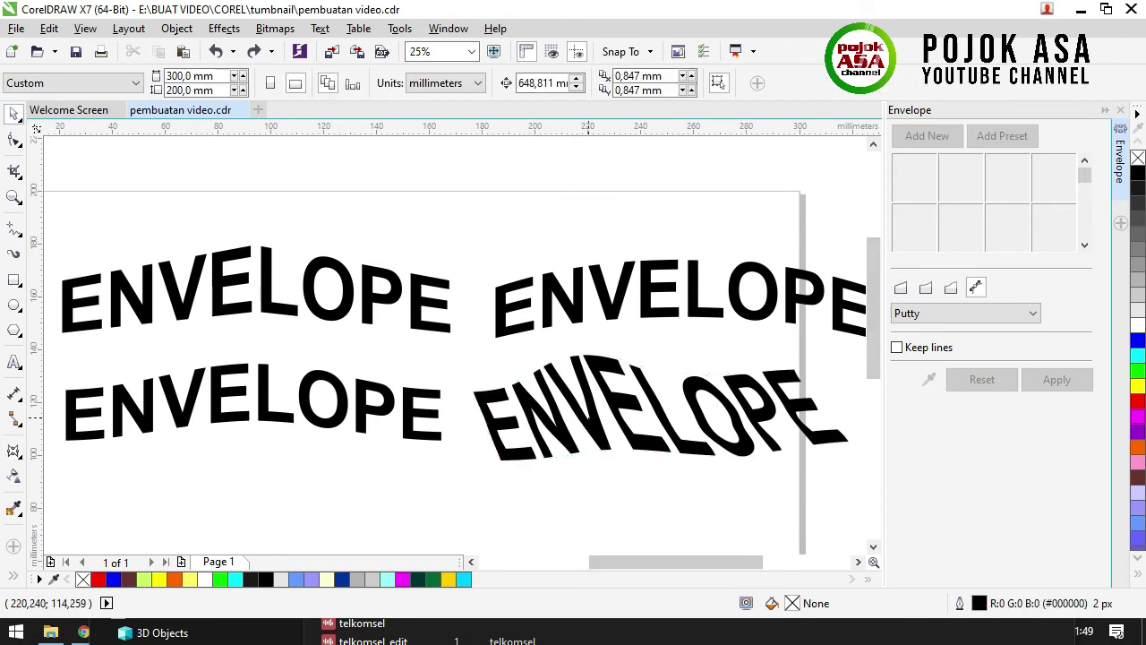
{"action": "left_click", "coordinate": [952, 288]}
{"action": "left_click", "coordinate": [902, 288]}
{"action": "left_click", "coordinate": [925, 289]}
{"action": "left_click", "coordinate": [952, 290]}
{"action": "left_click", "coordinate": [976, 291]}
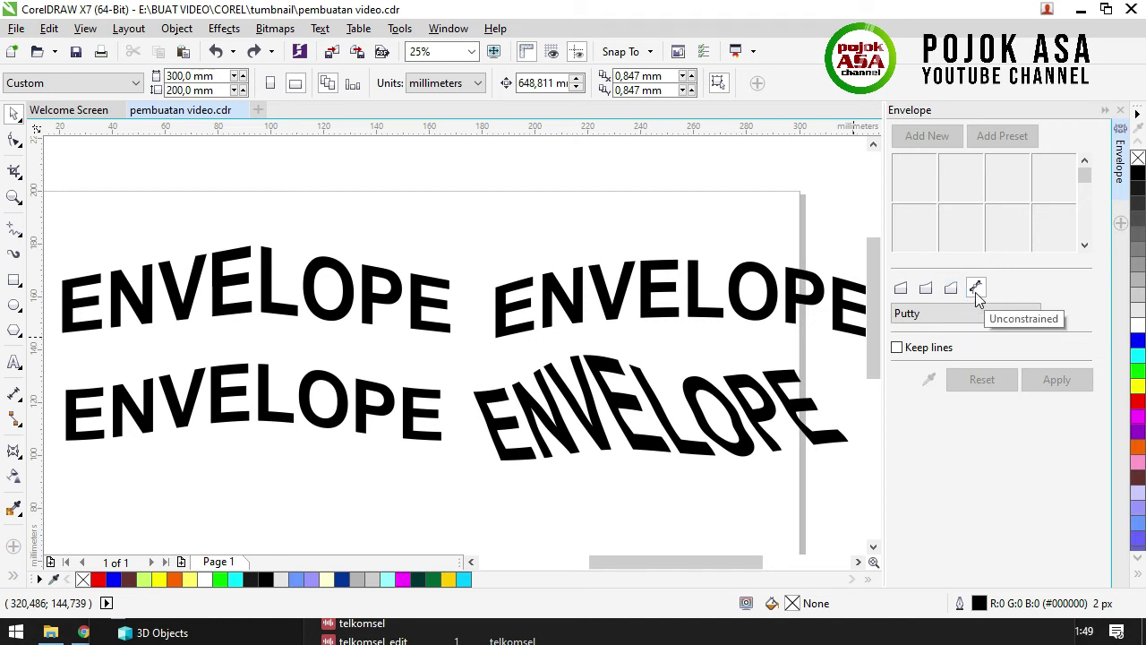
{"action": "scroll", "coordinate": [586, 195], "scroll_direction": "down", "scroll_amount": 2}
{"action": "scroll", "coordinate": [622, 220], "scroll_direction": "up", "scroll_amount": 2}
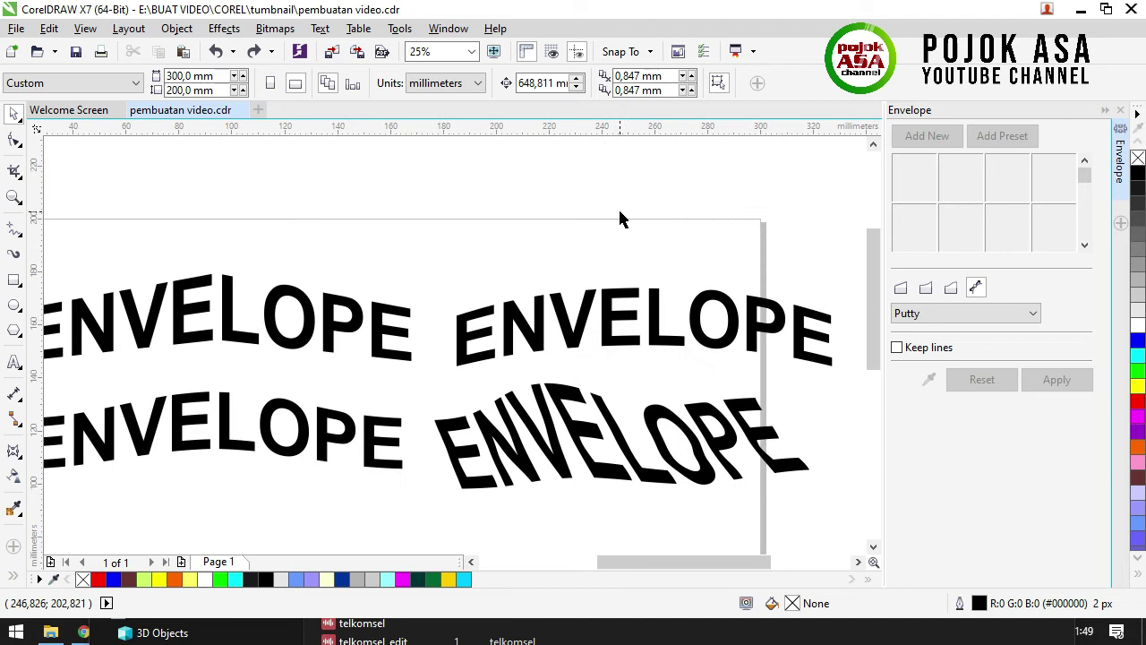
{"action": "scroll", "coordinate": [618, 224], "scroll_direction": "down", "scroll_amount": 1}
{"action": "key", "text": "z"}
{"action": "left_click_drag", "start_coordinate": [325, 217], "coordinate": [788, 376]}
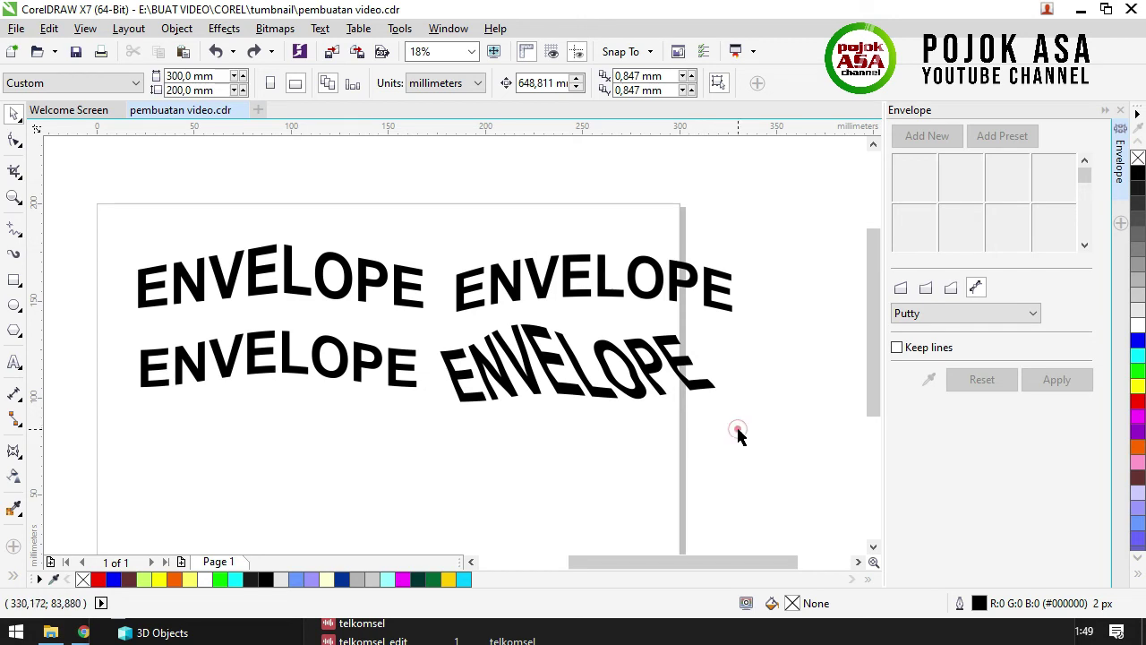
Select all four ENVELOPE texts and delete them from the page
{"action": "left_click_drag", "start_coordinate": [102, 217], "coordinate": [770, 437]}
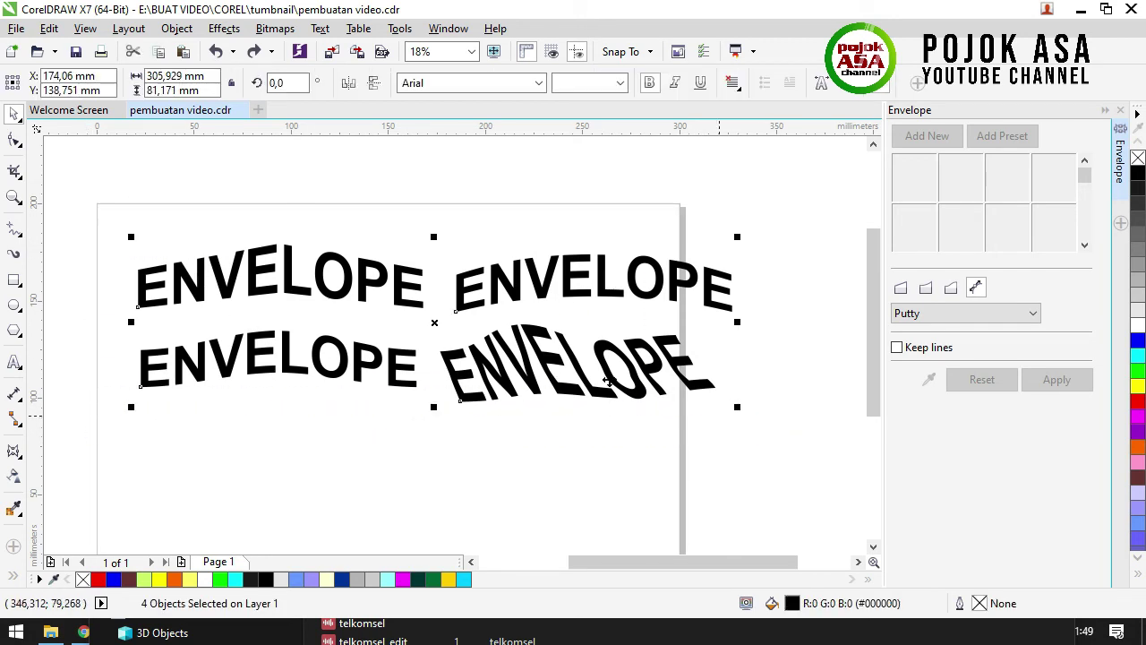
{"action": "left_click", "coordinate": [400, 204]}
{"action": "left_click", "coordinate": [105, 174]}
{"action": "left_click_drag", "start_coordinate": [67, 188], "coordinate": [796, 437]}
{"action": "right_click", "coordinate": [408, 285]}
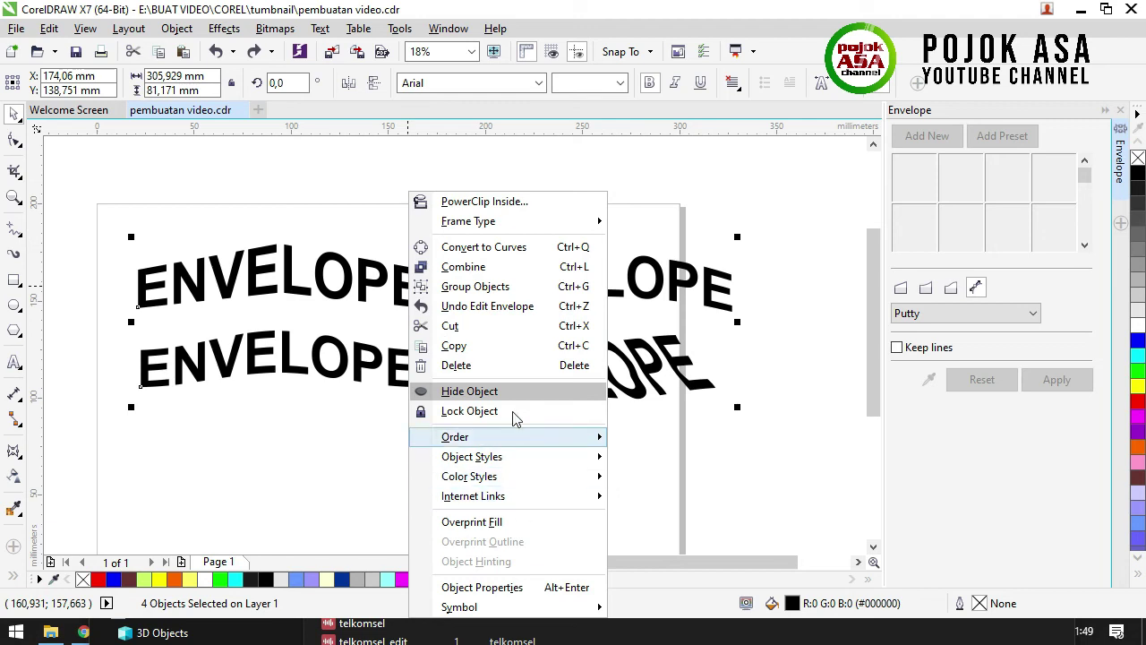
{"action": "left_click", "coordinate": [472, 365]}
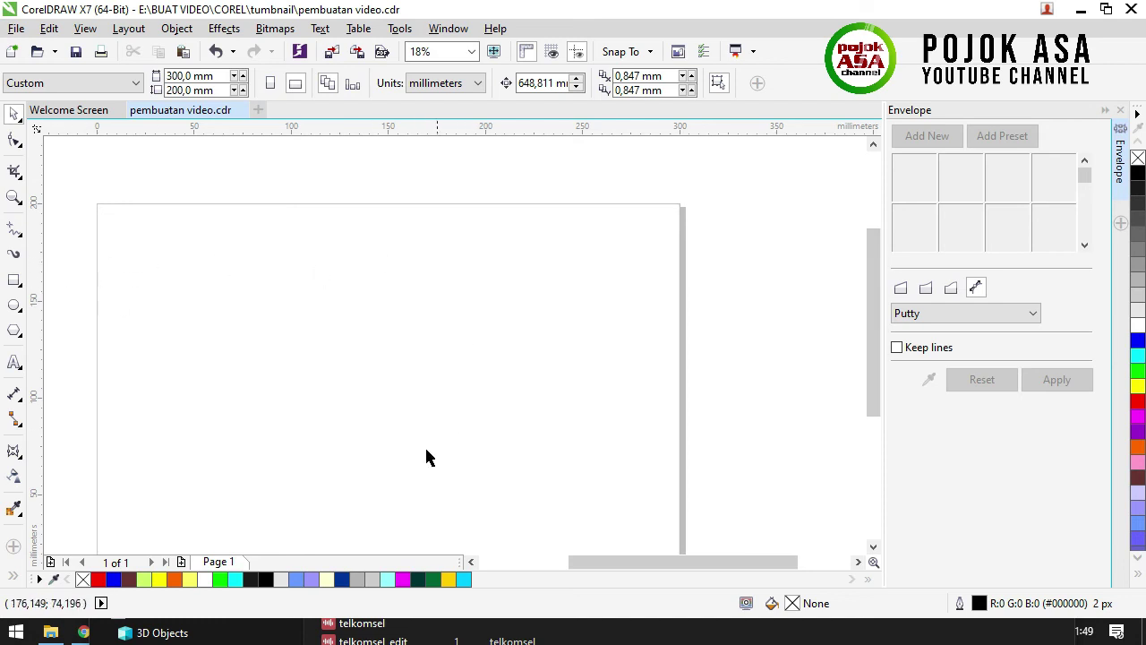
Draw a rectangle, scale it to about 115 by 61 mm, and duplicate it into a two-by-two grid on the page
{"action": "left_click", "coordinate": [10, 281]}
{"action": "left_click_drag", "start_coordinate": [188, 264], "coordinate": [518, 440]}
{"action": "left_click_drag", "start_coordinate": [355, 351], "coordinate": [378, 343]}
{"action": "left_click_drag", "start_coordinate": [549, 441], "coordinate": [435, 374]}
{"action": "left_click_drag", "start_coordinate": [389, 317], "coordinate": [579, 265]}
{"action": "left_click_drag", "start_coordinate": [493, 420], "coordinate": [499, 276]}
{"action": "left_click", "coordinate": [705, 372]}
Apply a Straight Line envelope to the upper-left rectangle and pull the midpoints of all four sides inward
{"action": "left_click", "coordinate": [282, 289]}
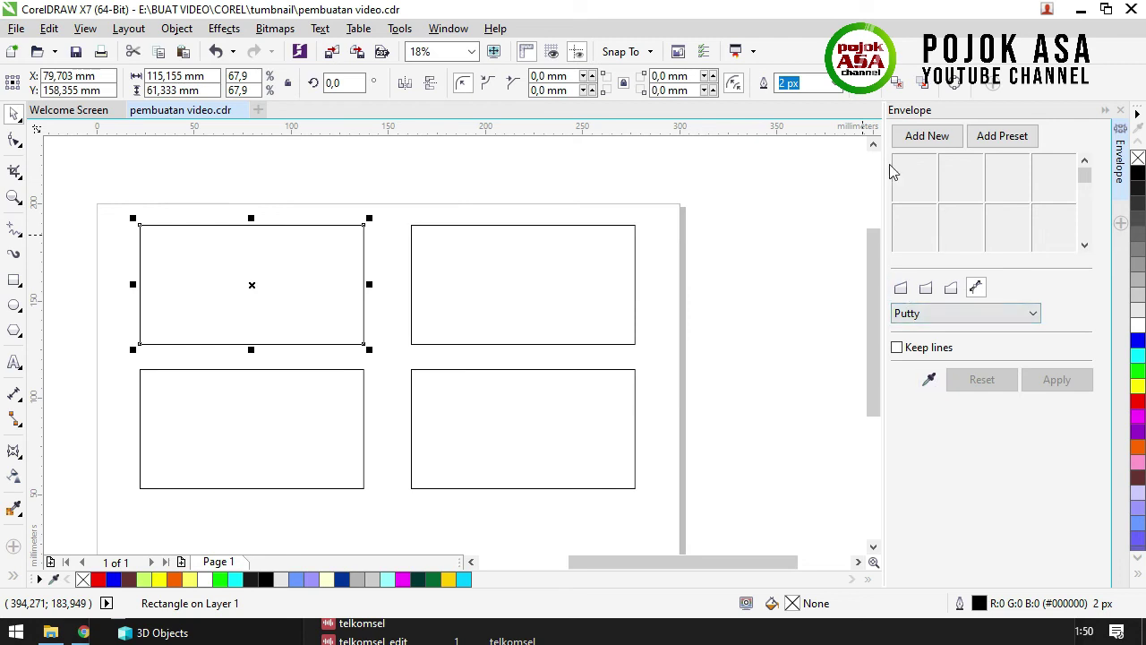
{"action": "left_click", "coordinate": [901, 289]}
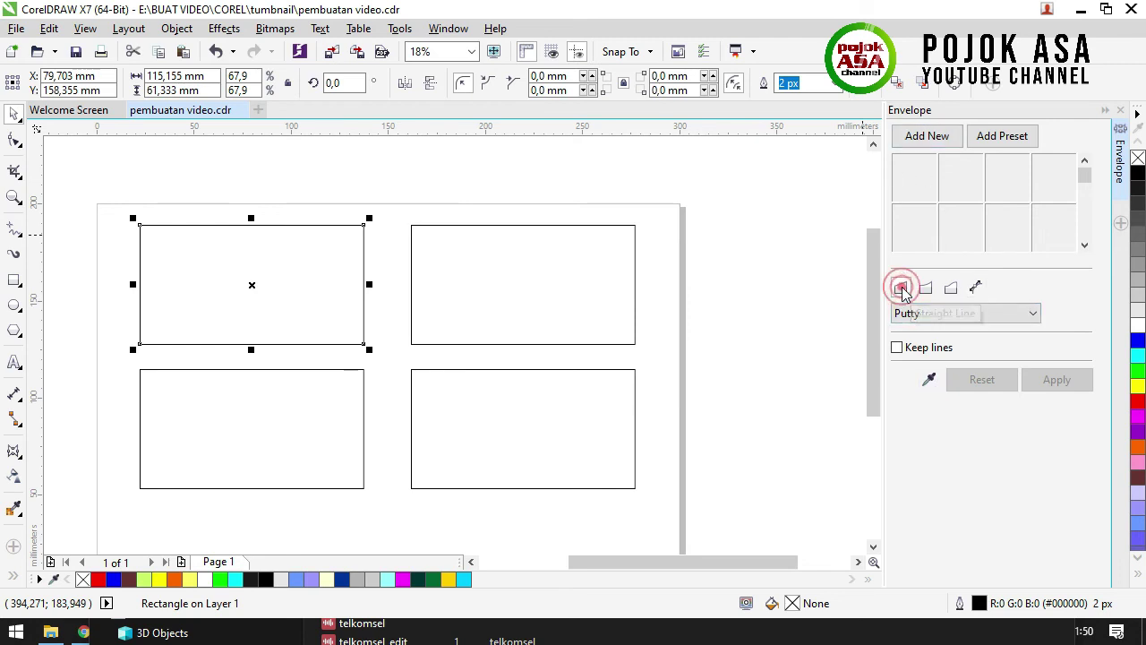
{"action": "left_click", "coordinate": [927, 142]}
{"action": "left_click_drag", "start_coordinate": [250, 225], "coordinate": [252, 261]}
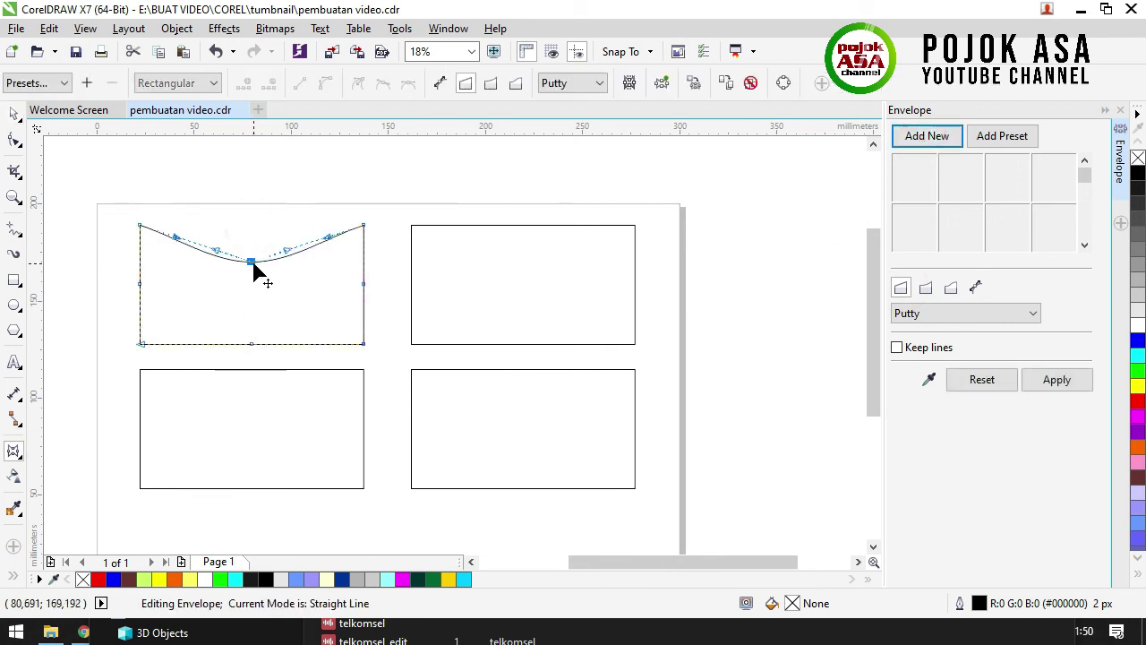
{"action": "left_click_drag", "start_coordinate": [363, 285], "coordinate": [333, 286]}
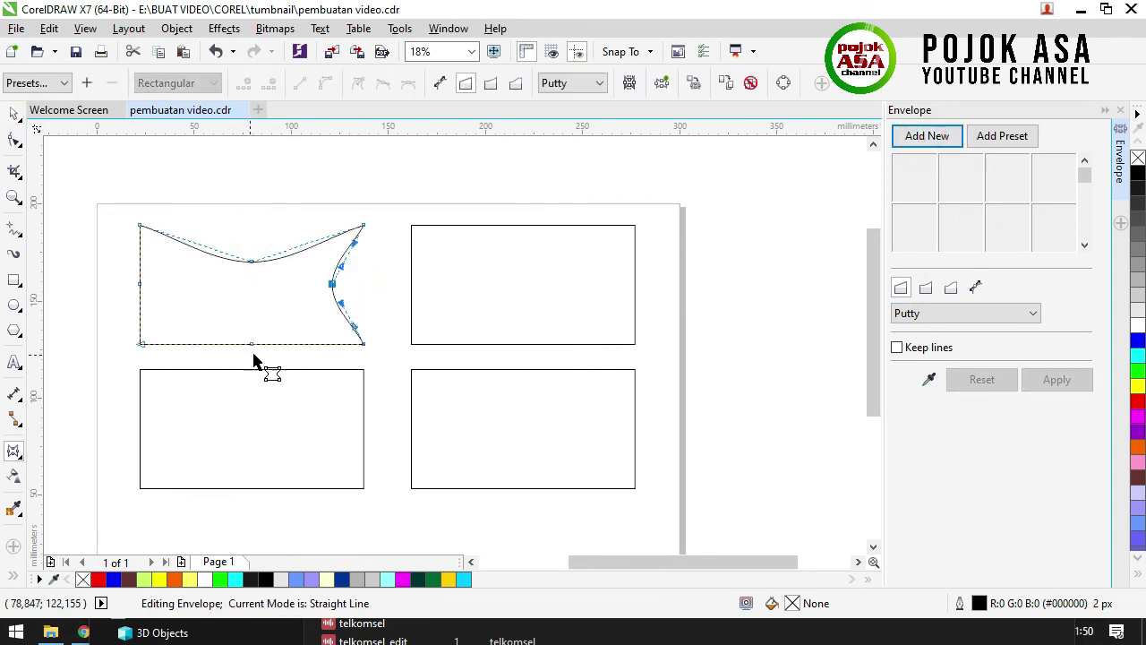
{"action": "left_click_drag", "start_coordinate": [252, 345], "coordinate": [253, 318]}
{"action": "left_click_drag", "start_coordinate": [140, 284], "coordinate": [168, 285]}
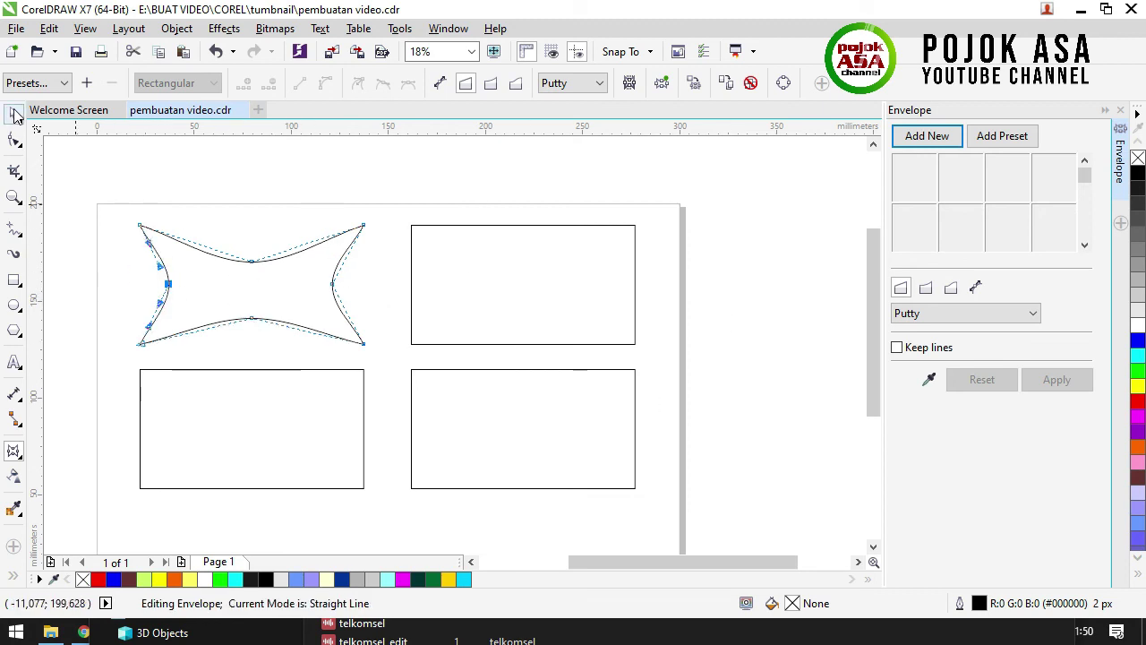
{"action": "left_click", "coordinate": [13, 114]}
Apply a Single Arc envelope to the upper-right rectangle and pull all four side midpoints inward, the left one by about 17.5 mm
{"action": "left_click", "coordinate": [514, 266]}
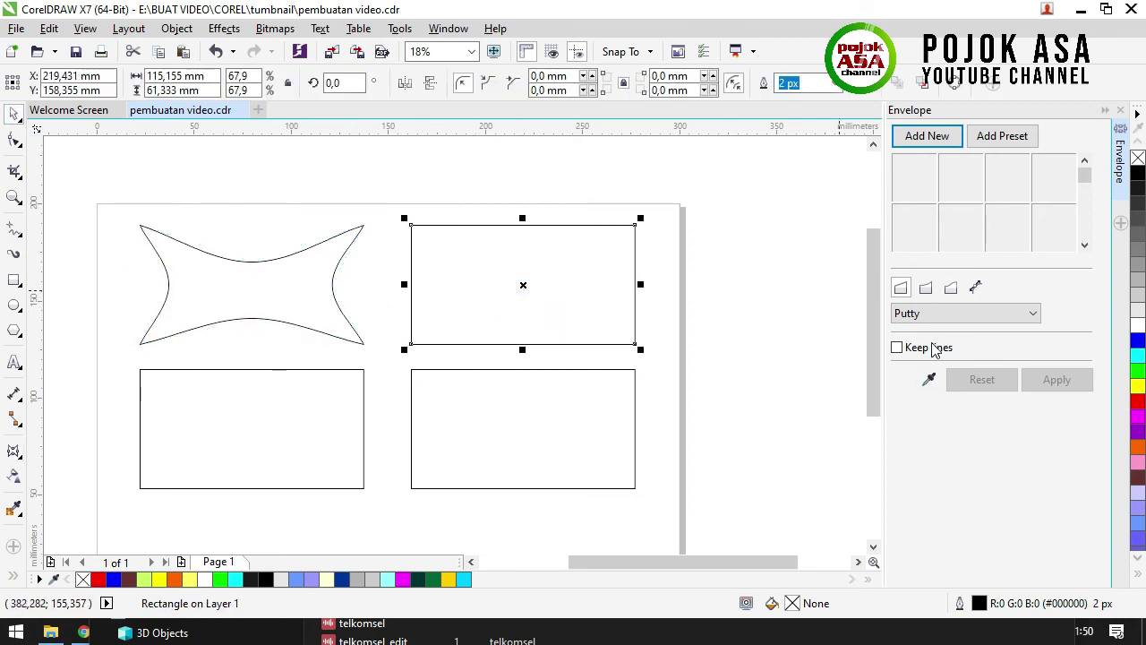
{"action": "left_click", "coordinate": [926, 287]}
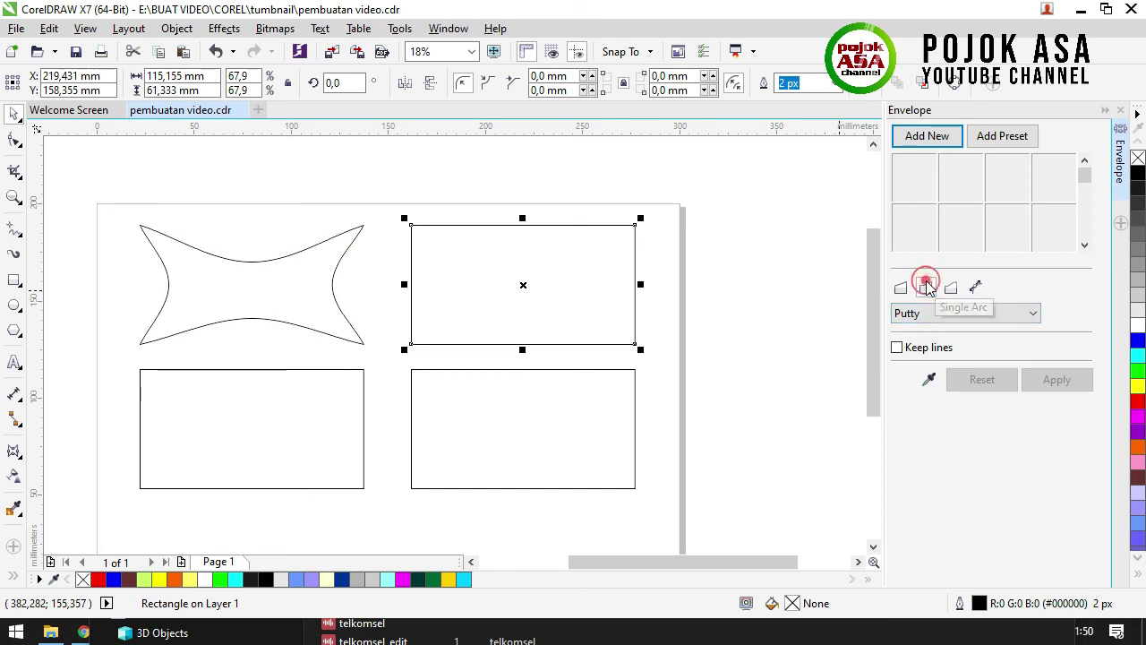
{"action": "left_click", "coordinate": [927, 136]}
{"action": "left_click_drag", "start_coordinate": [523, 225], "coordinate": [523, 270]}
{"action": "left_click_drag", "start_coordinate": [635, 285], "coordinate": [602, 284]}
{"action": "left_click_drag", "start_coordinate": [523, 344], "coordinate": [524, 310]}
{"action": "left_click_drag", "start_coordinate": [412, 285], "coordinate": [445, 286]}
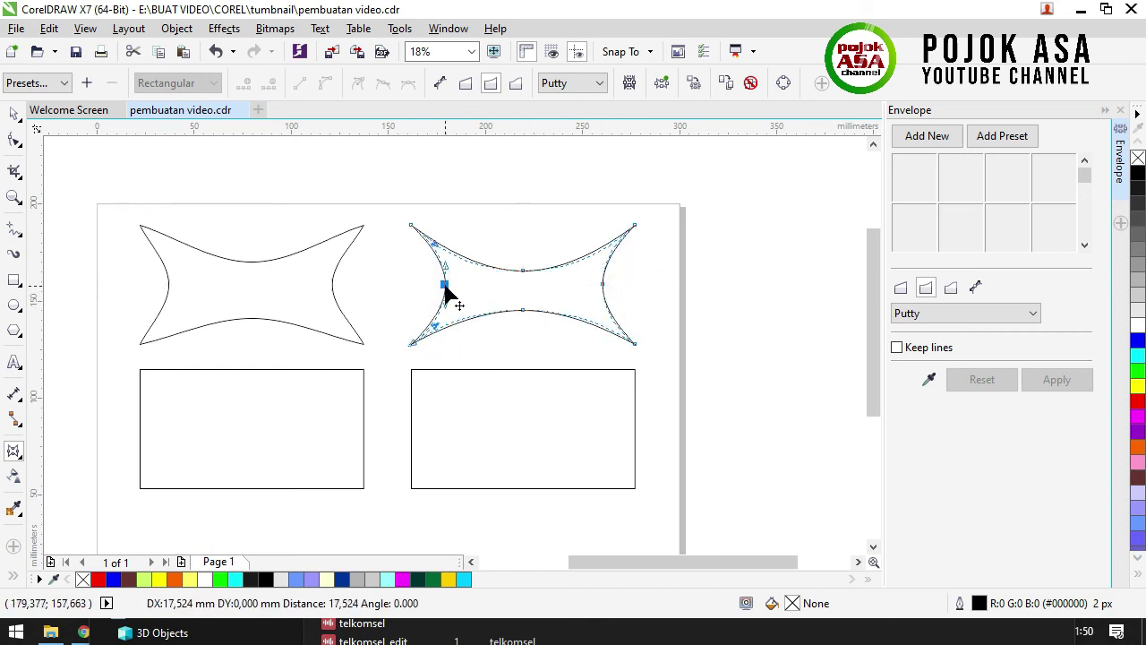
Apply a Double Arc envelope to the lower-left rectangle and pull all four side midpoints inward, the bottom one by about 15.7 mm
{"action": "key", "text": "space"}
{"action": "left_click", "coordinate": [174, 455]}
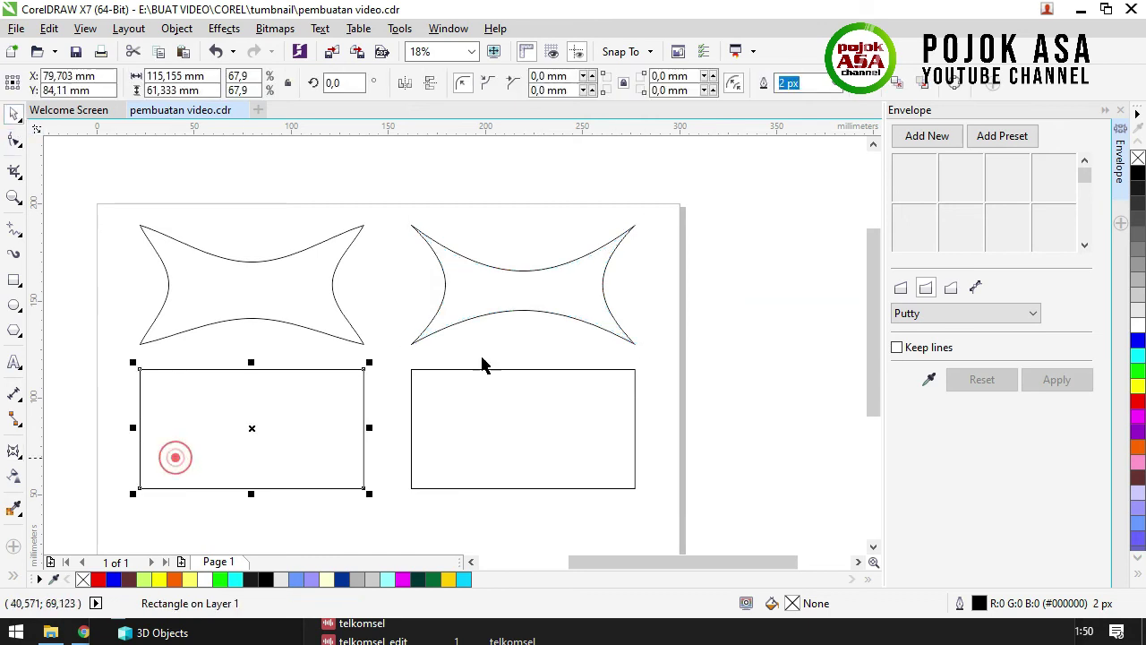
{"action": "left_click", "coordinate": [952, 288]}
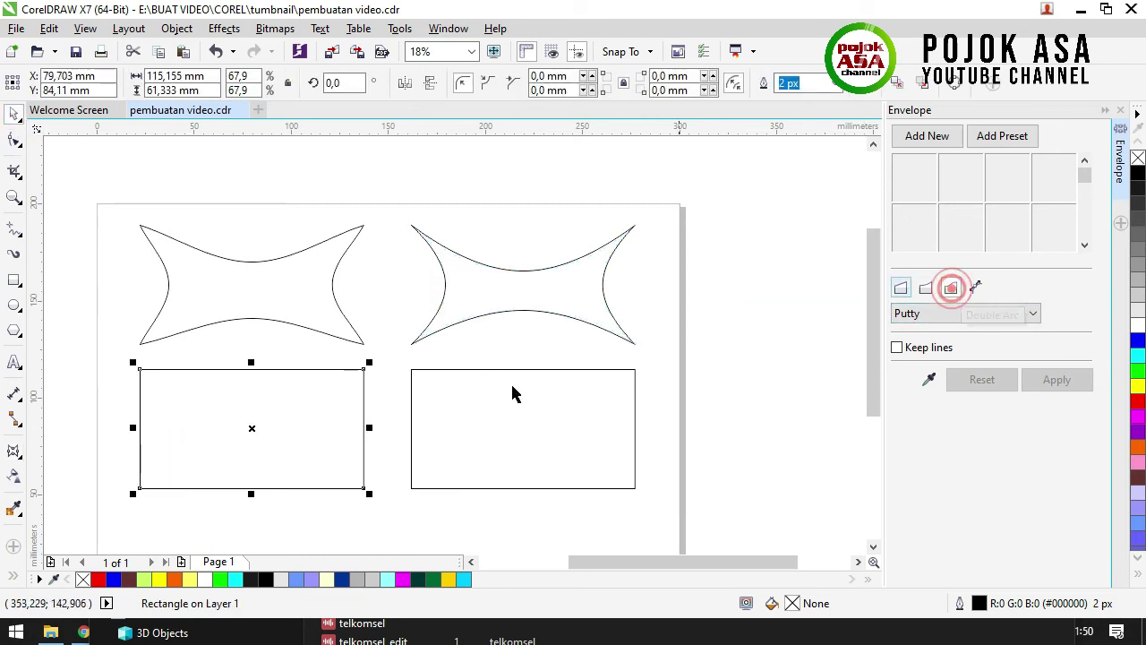
{"action": "left_click", "coordinate": [931, 137]}
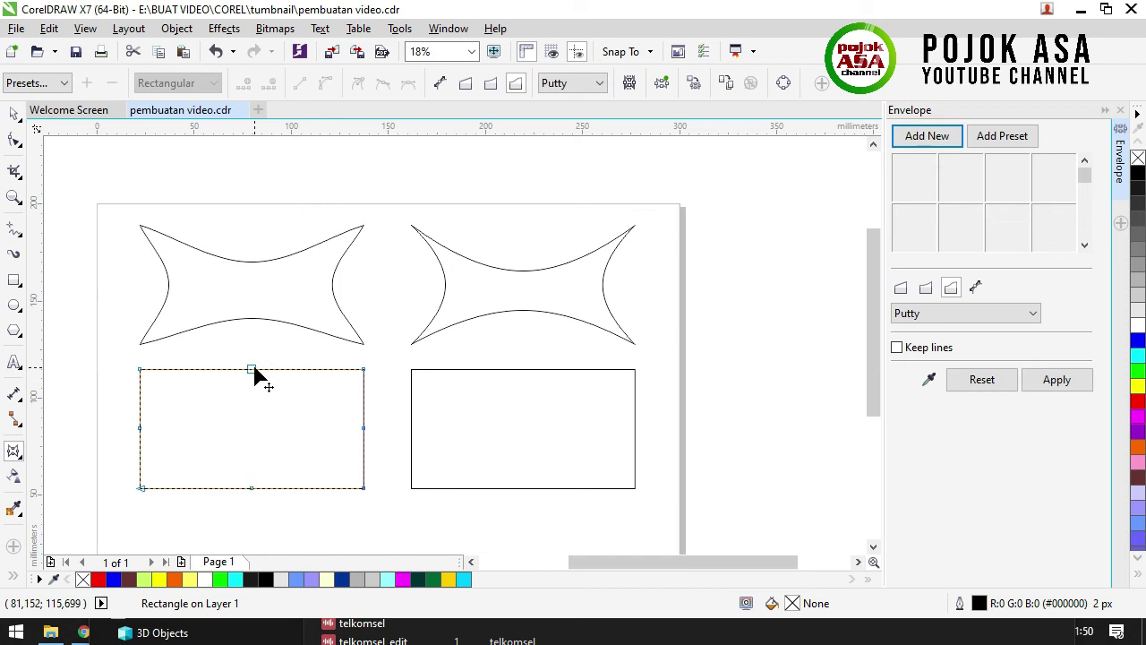
{"action": "left_click_drag", "start_coordinate": [255, 369], "coordinate": [255, 404]}
{"action": "left_click_drag", "start_coordinate": [363, 429], "coordinate": [332, 440]}
{"action": "left_click_drag", "start_coordinate": [254, 490], "coordinate": [256, 460]}
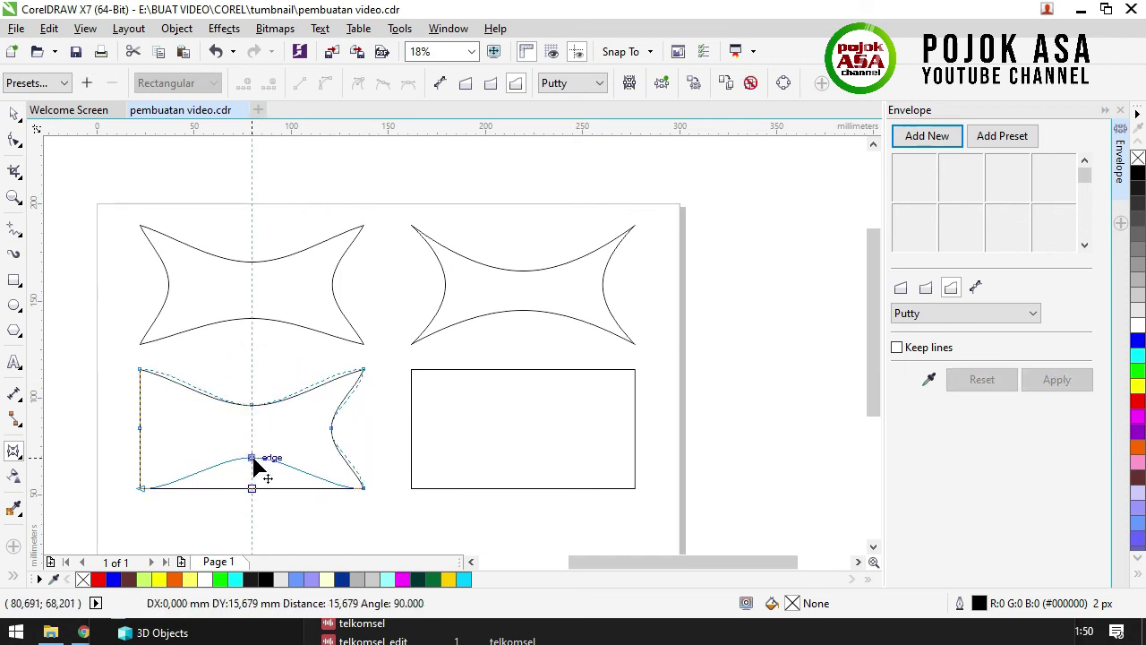
{"action": "left_click_drag", "start_coordinate": [140, 435], "coordinate": [166, 430]}
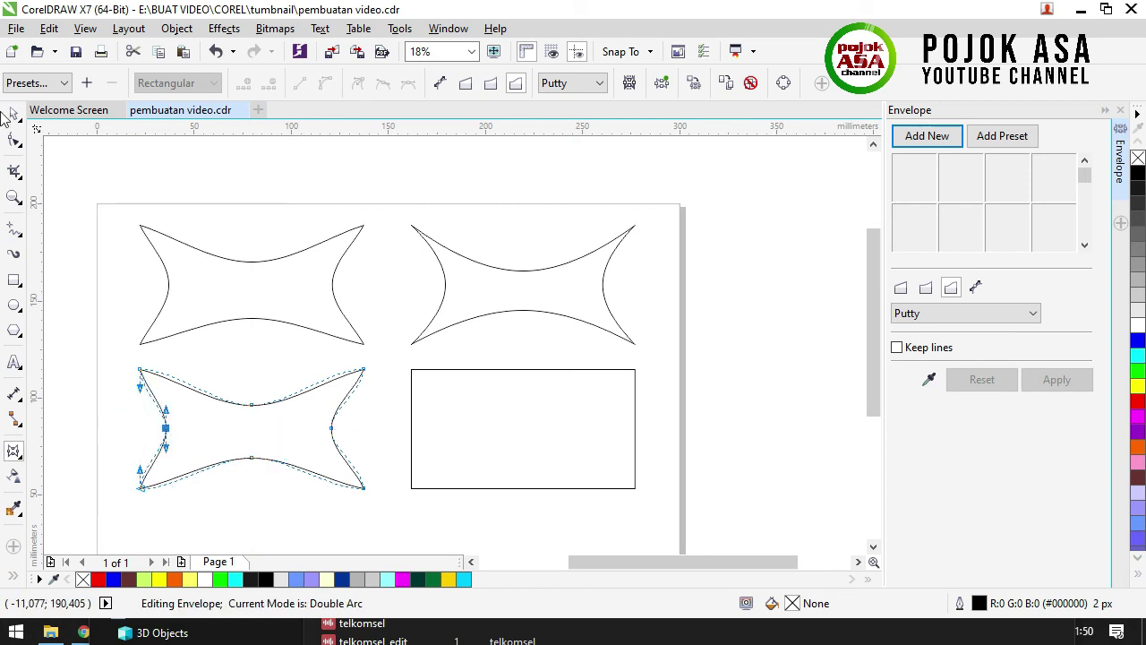
Apply an Unconstrained envelope to the lower-right rectangle, pull its four side midpoints inward, and shift the upper-right corner left and up and the lower-left corner inward
{"action": "left_click", "coordinate": [14, 113]}
{"action": "left_click", "coordinate": [547, 443]}
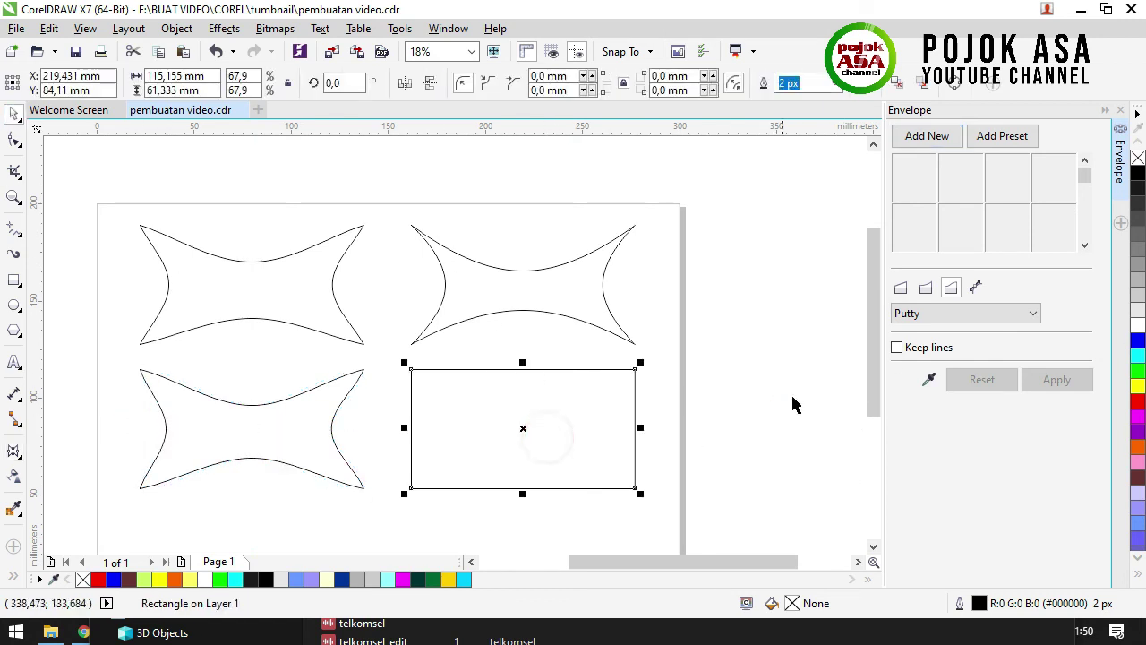
{"action": "left_click", "coordinate": [978, 289]}
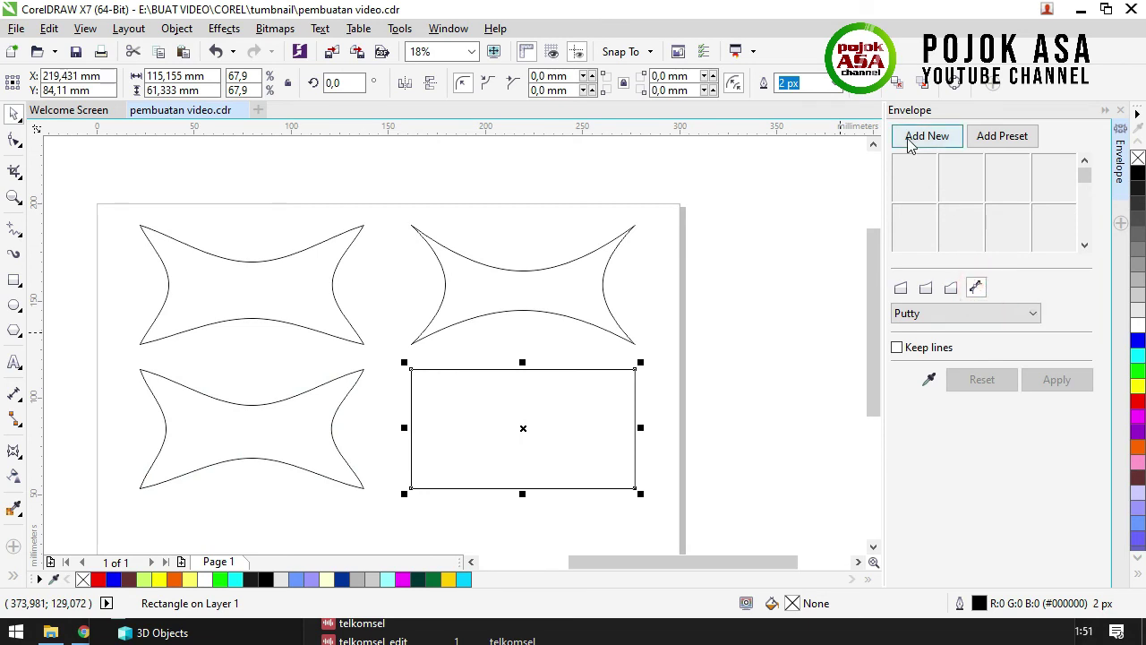
{"action": "left_click", "coordinate": [911, 143]}
{"action": "left_click_drag", "start_coordinate": [523, 368], "coordinate": [507, 403]}
{"action": "left_click_drag", "start_coordinate": [635, 369], "coordinate": [600, 356]}
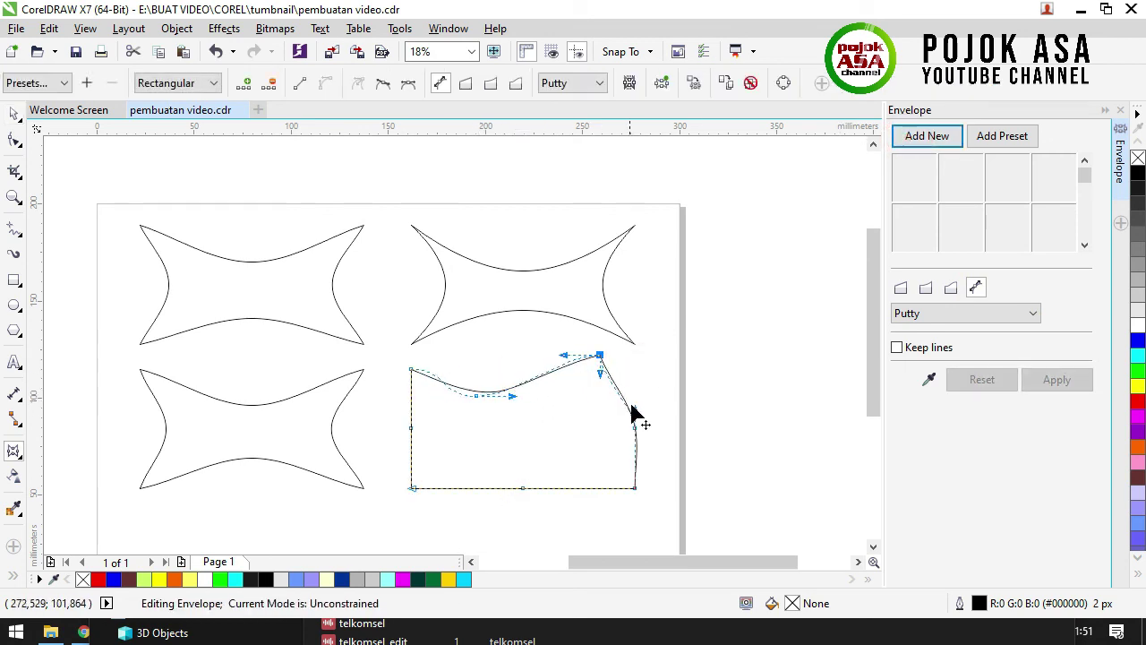
{"action": "left_click_drag", "start_coordinate": [636, 430], "coordinate": [592, 421]}
{"action": "left_click_drag", "start_coordinate": [523, 488], "coordinate": [550, 442]}
{"action": "left_click_drag", "start_coordinate": [411, 428], "coordinate": [461, 429]}
{"action": "left_click_drag", "start_coordinate": [411, 488], "coordinate": [451, 475]}
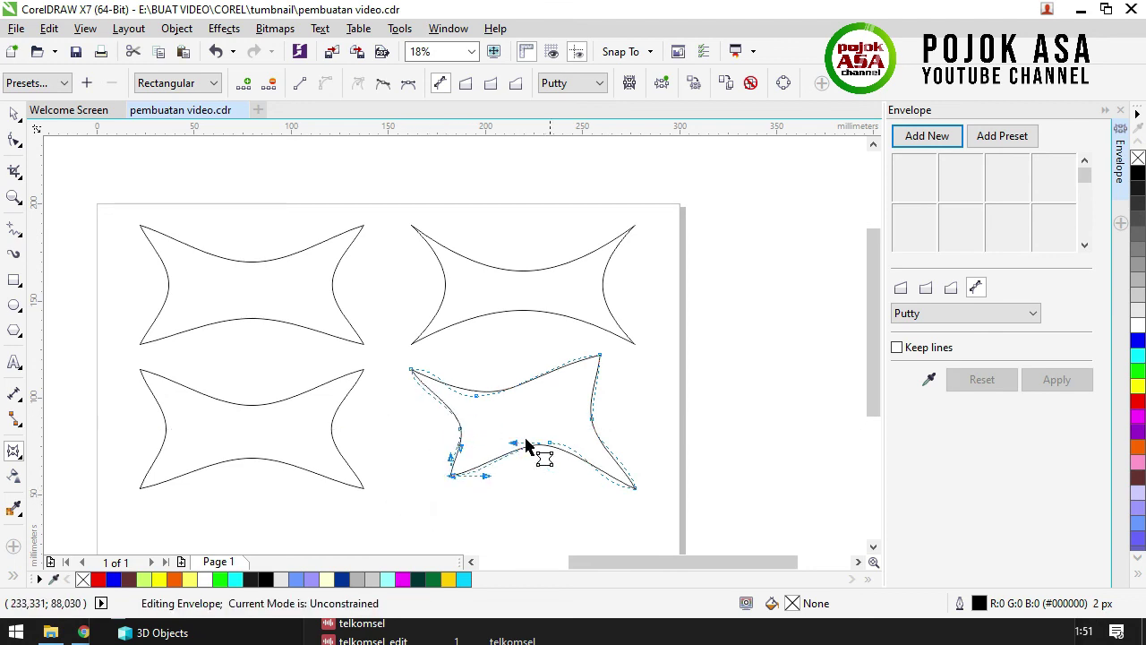
{"action": "left_click", "coordinate": [14, 113]}
{"action": "left_click", "coordinate": [759, 463]}
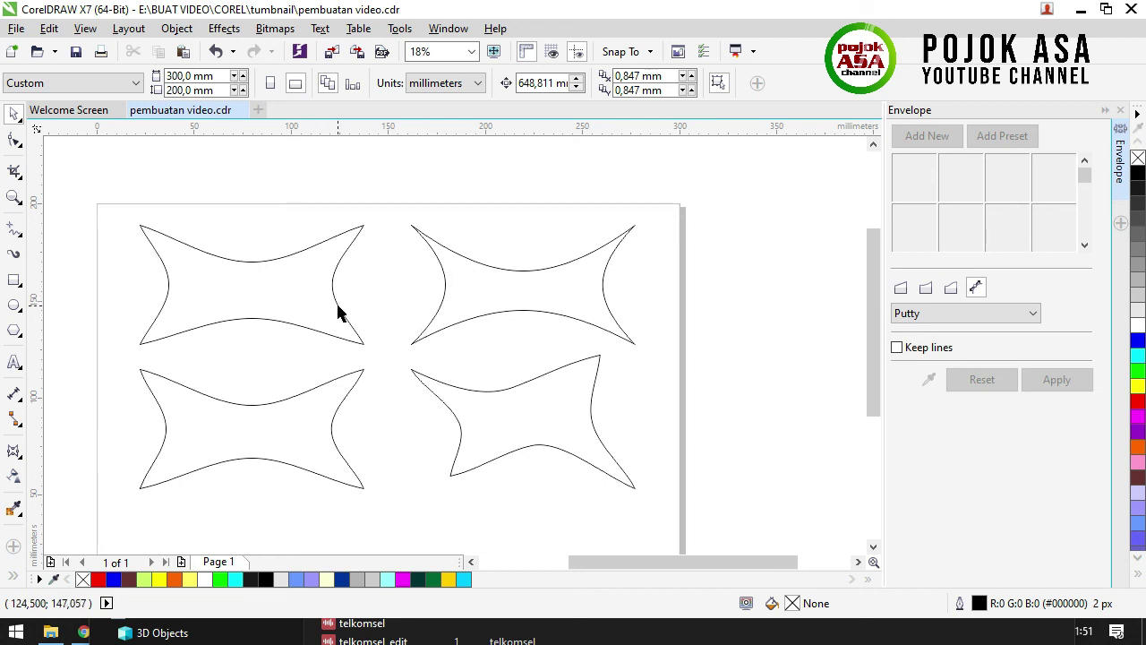
{"action": "left_click", "coordinate": [334, 305]}
{"action": "left_click", "coordinate": [527, 309]}
{"action": "left_click", "coordinate": [733, 422]}
{"action": "left_click", "coordinate": [725, 399]}
{"action": "left_click", "coordinate": [523, 309]}
{"action": "left_click", "coordinate": [739, 455]}
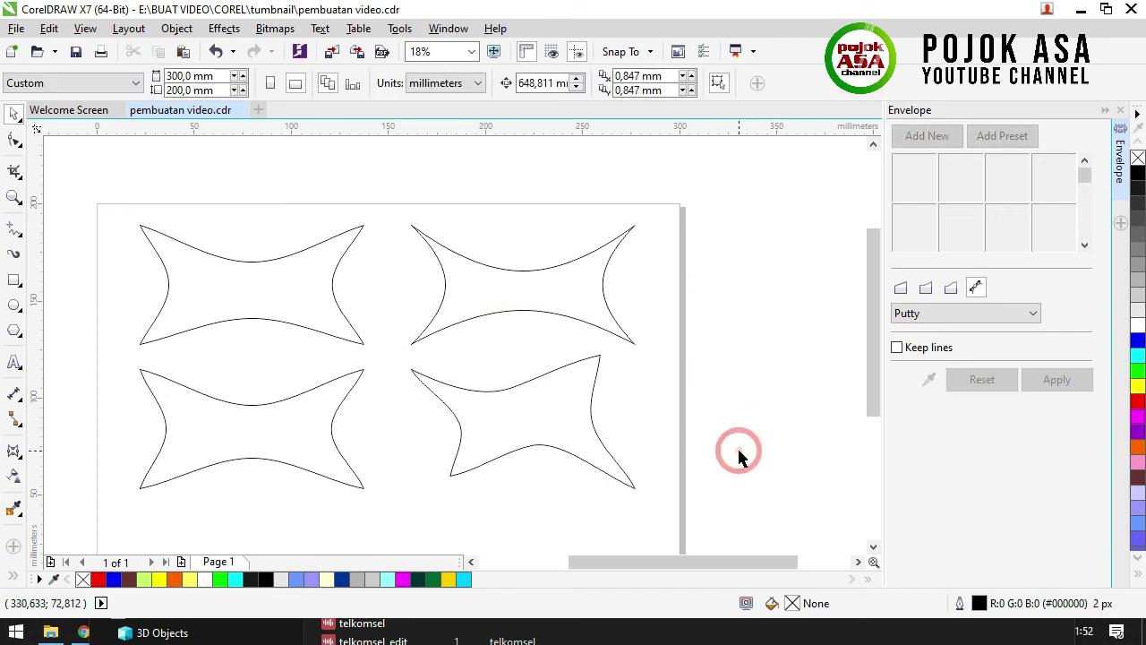